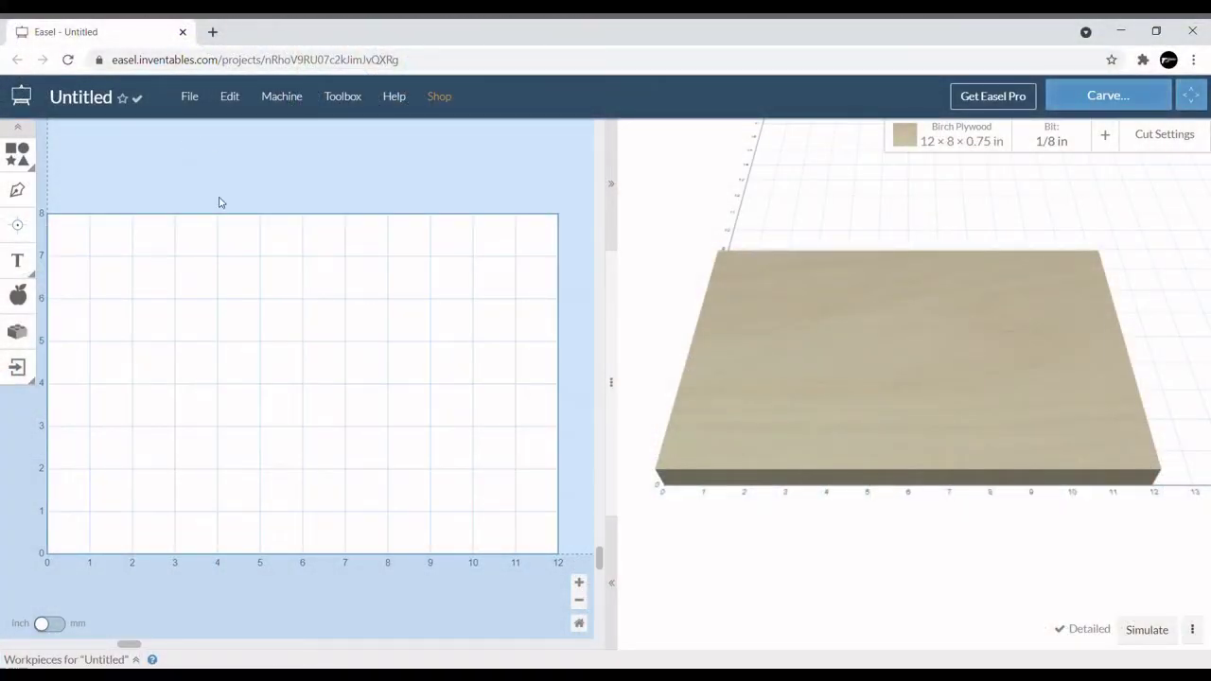
Add a square and size it to 10 in wide by 6 in tall
left_click(19, 163)
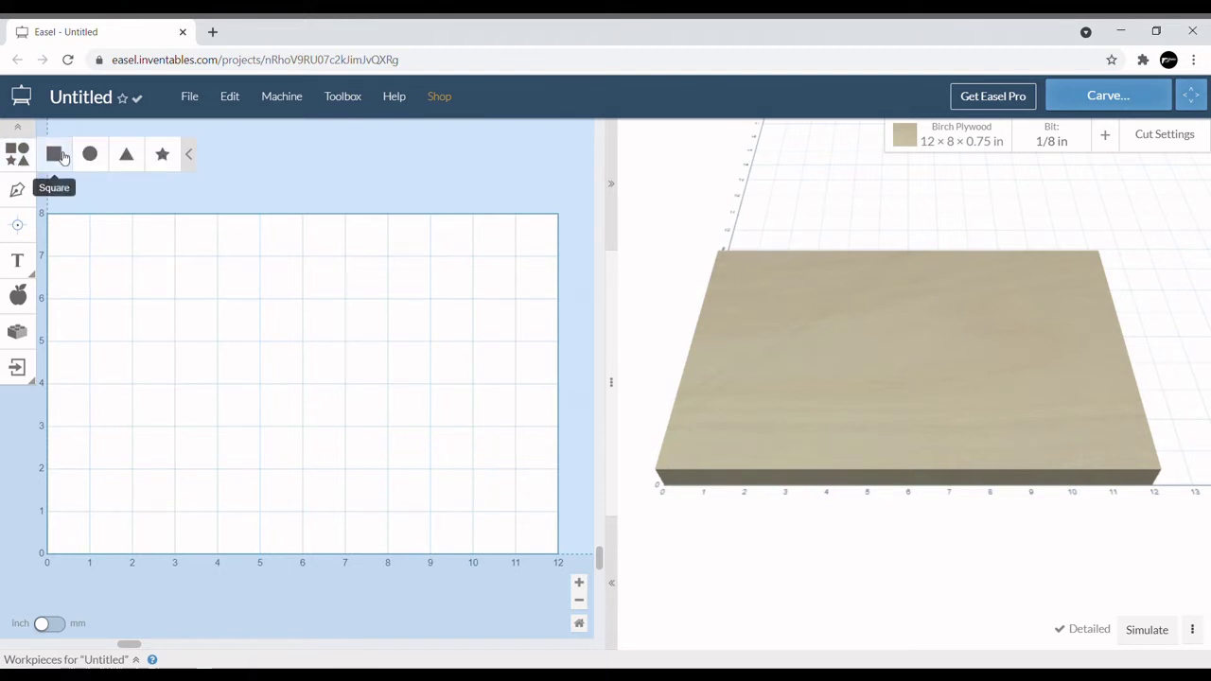
left_click(57, 155)
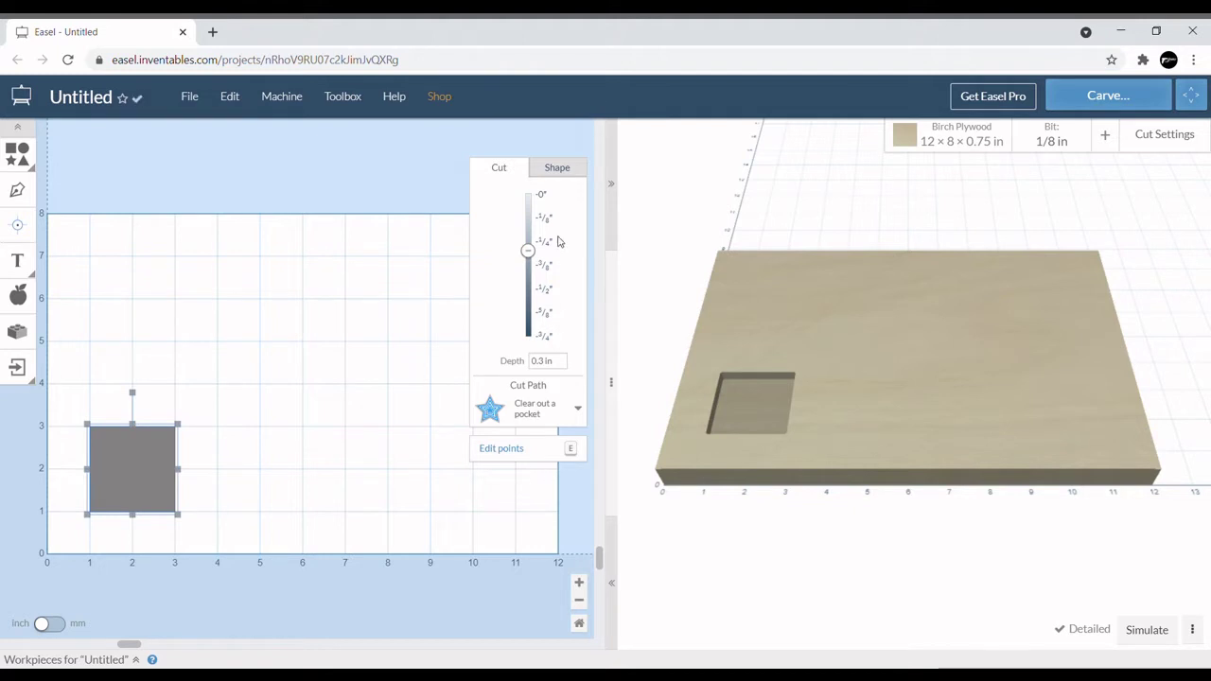
left_click(557, 170)
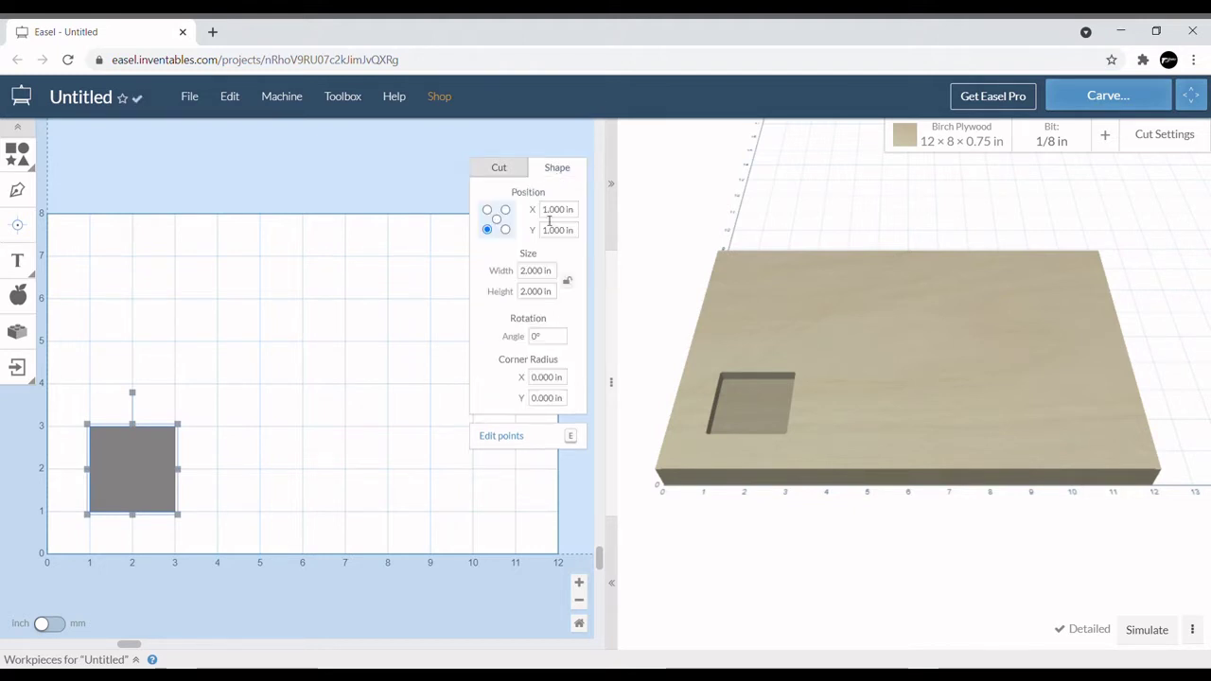
left_click(546, 277)
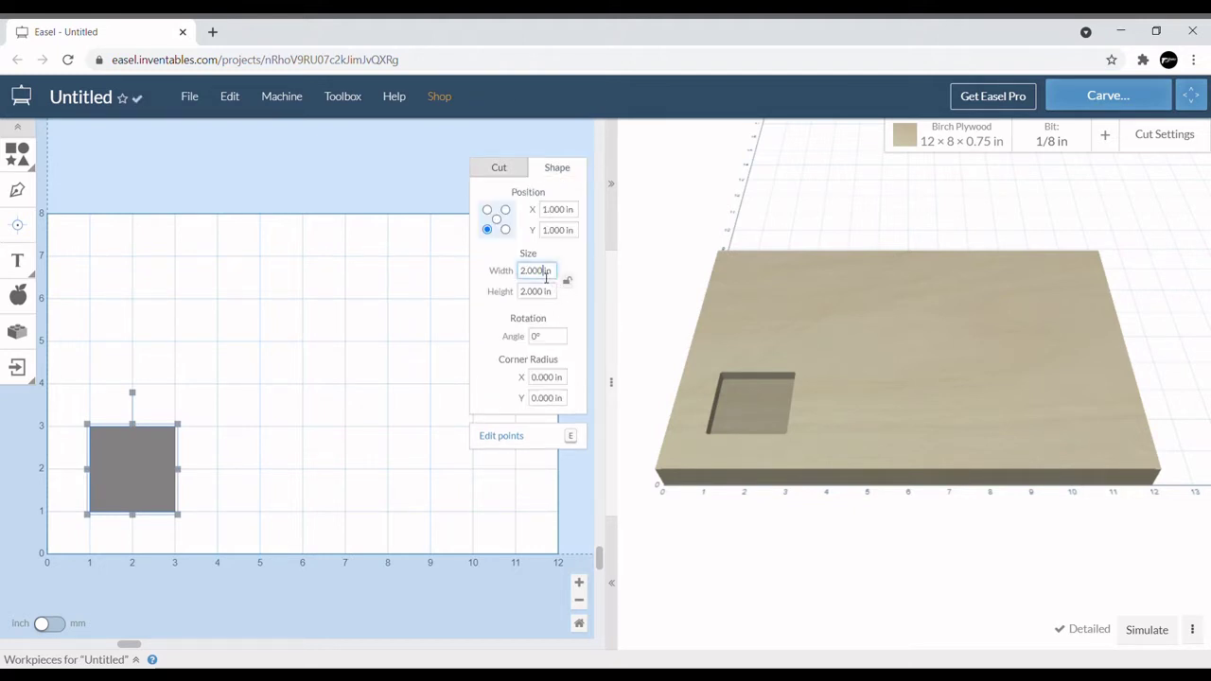
key("ctrl+a")
type("11")
key("Return")
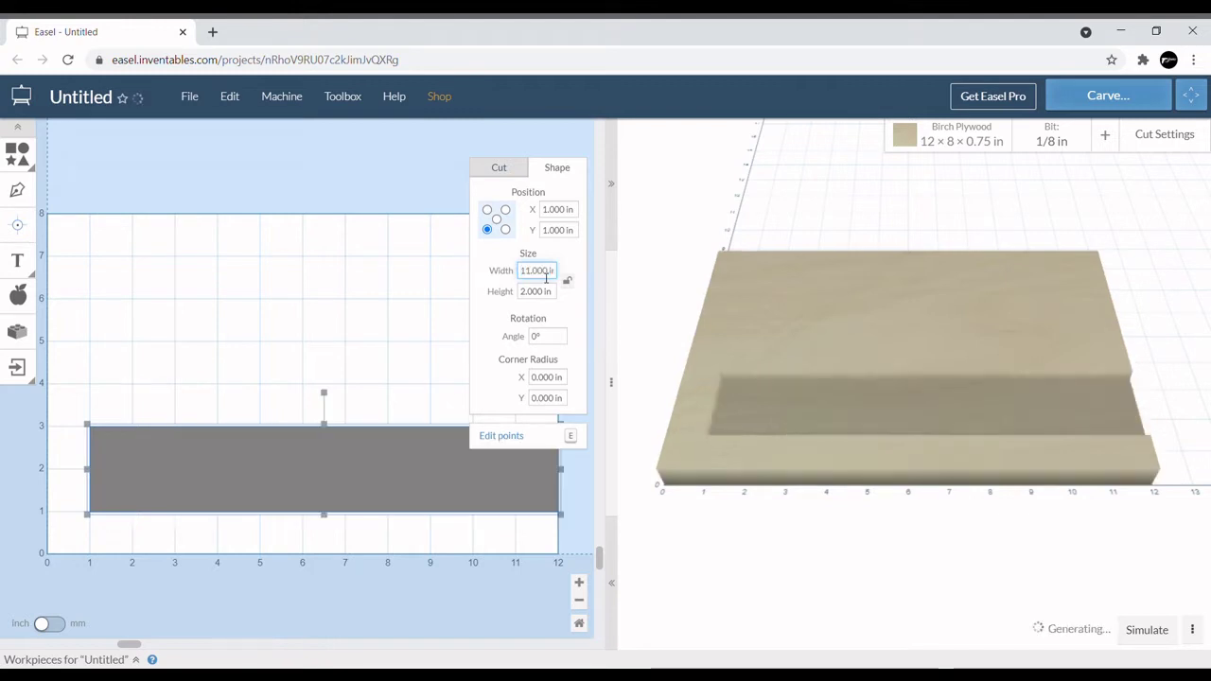
double_click(546, 275)
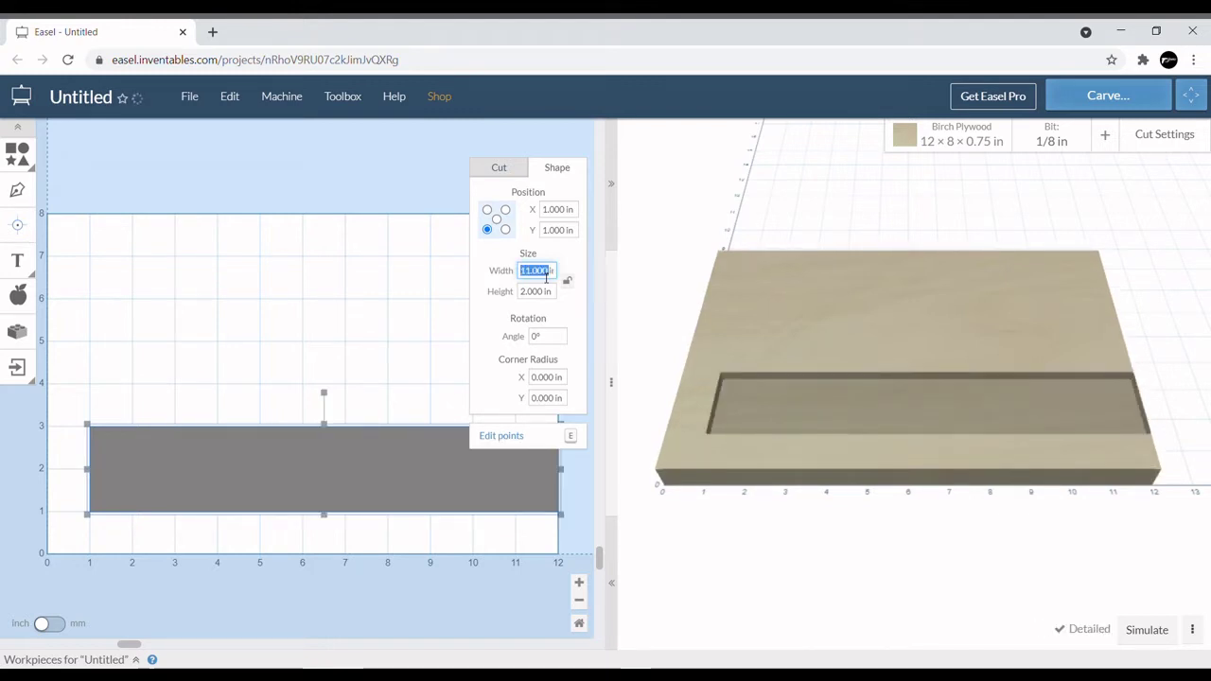
type("10")
key("Return")
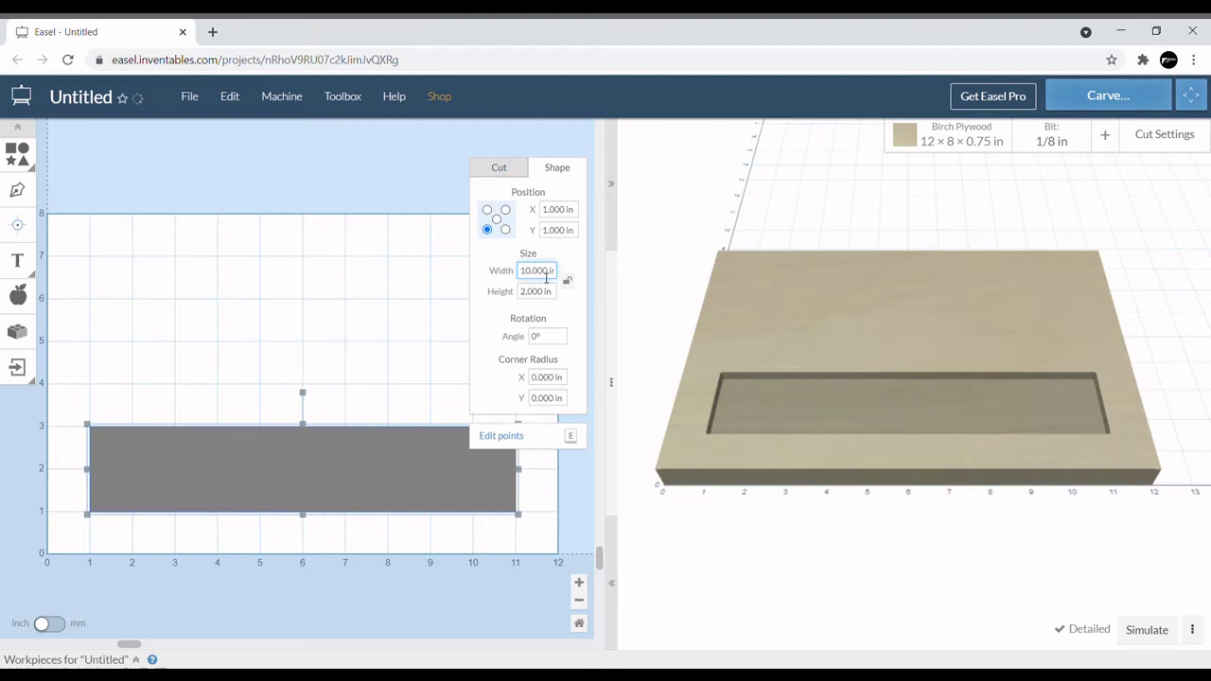
double_click(536, 292)
type("6")
key("Return")
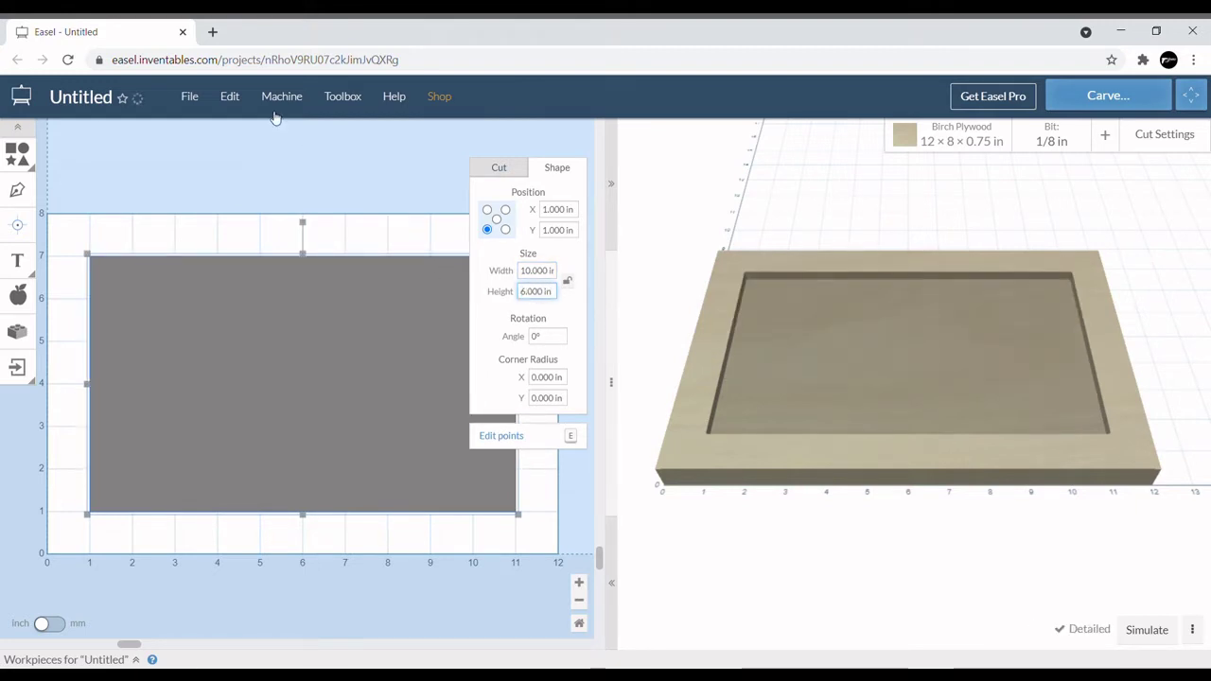
Centre the rectangle on the plywood and deselect it
left_click(230, 97)
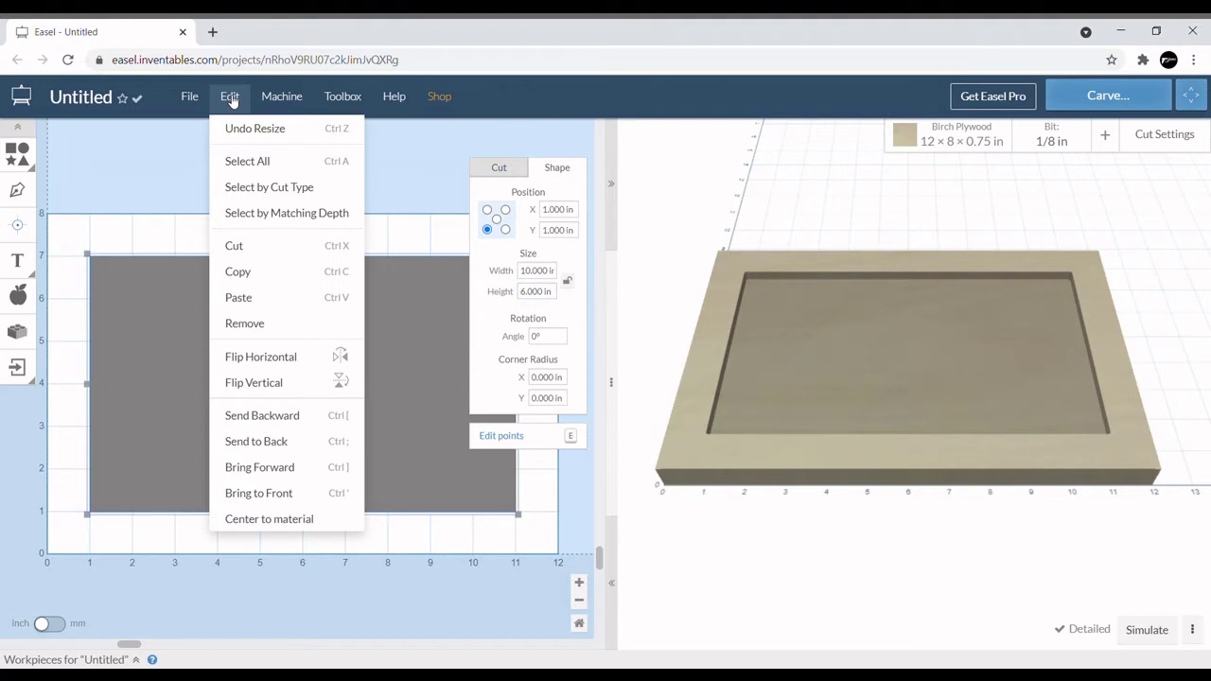
left_click(280, 525)
left_click(356, 209)
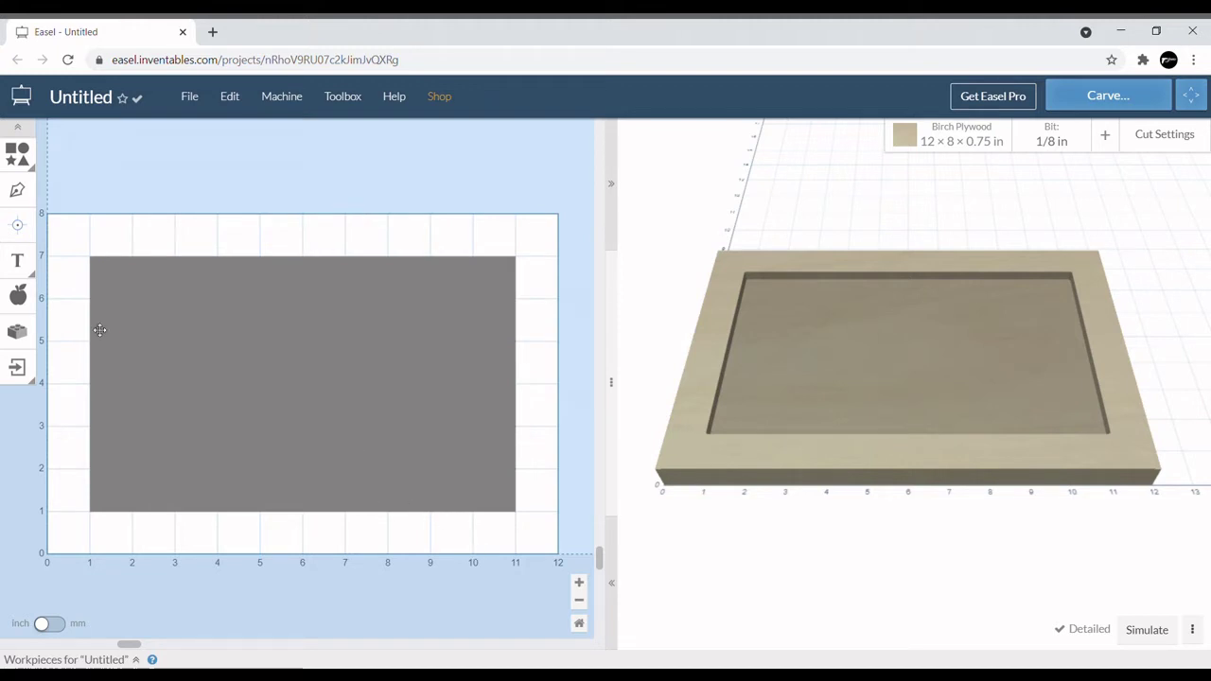
Add a text object in the Bemio font with a 0.125 in cut depth
left_click(19, 261)
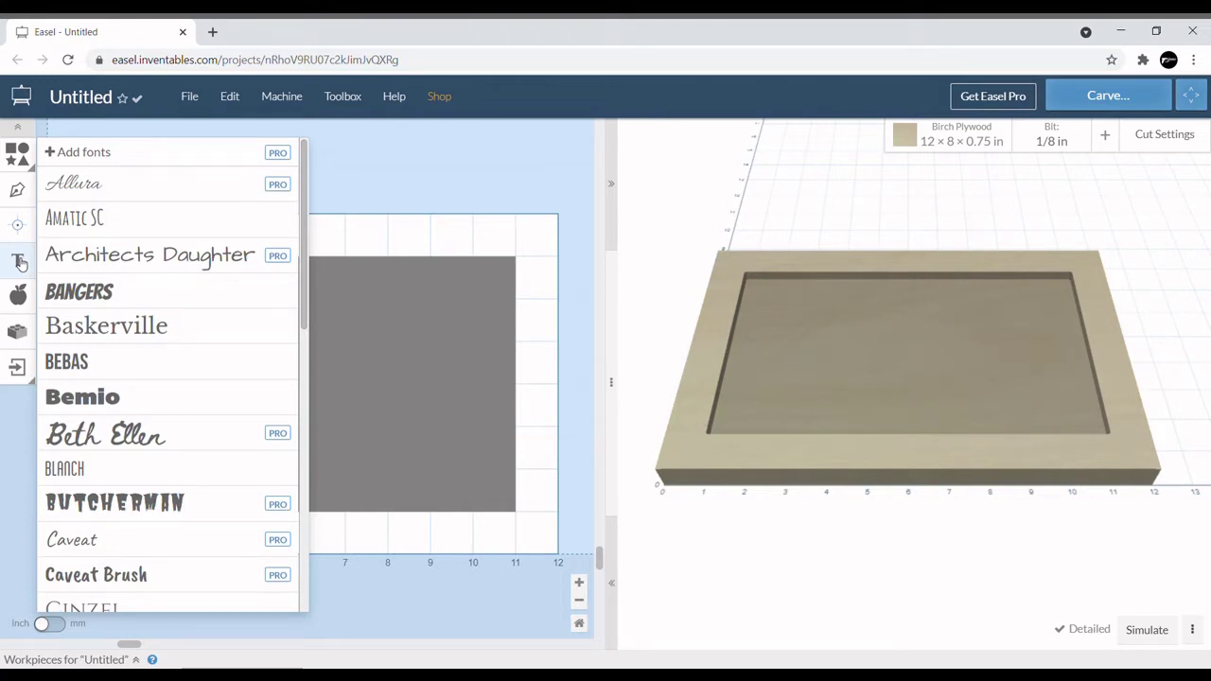
left_click(118, 401)
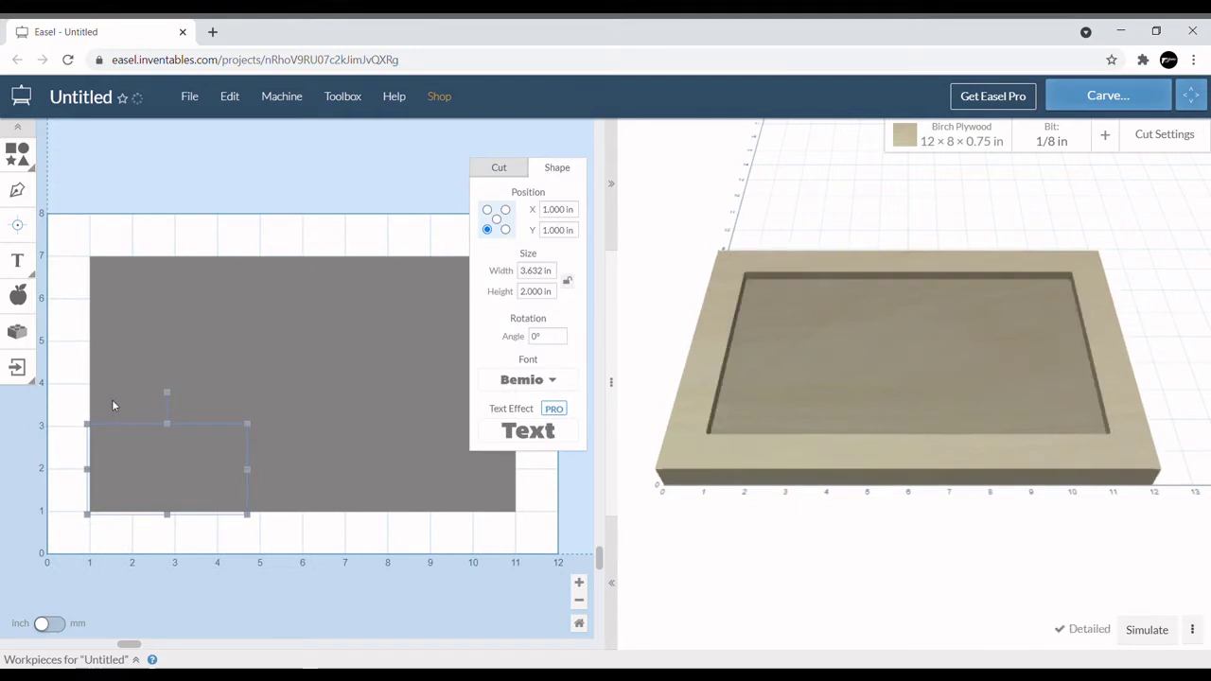
left_click(509, 168)
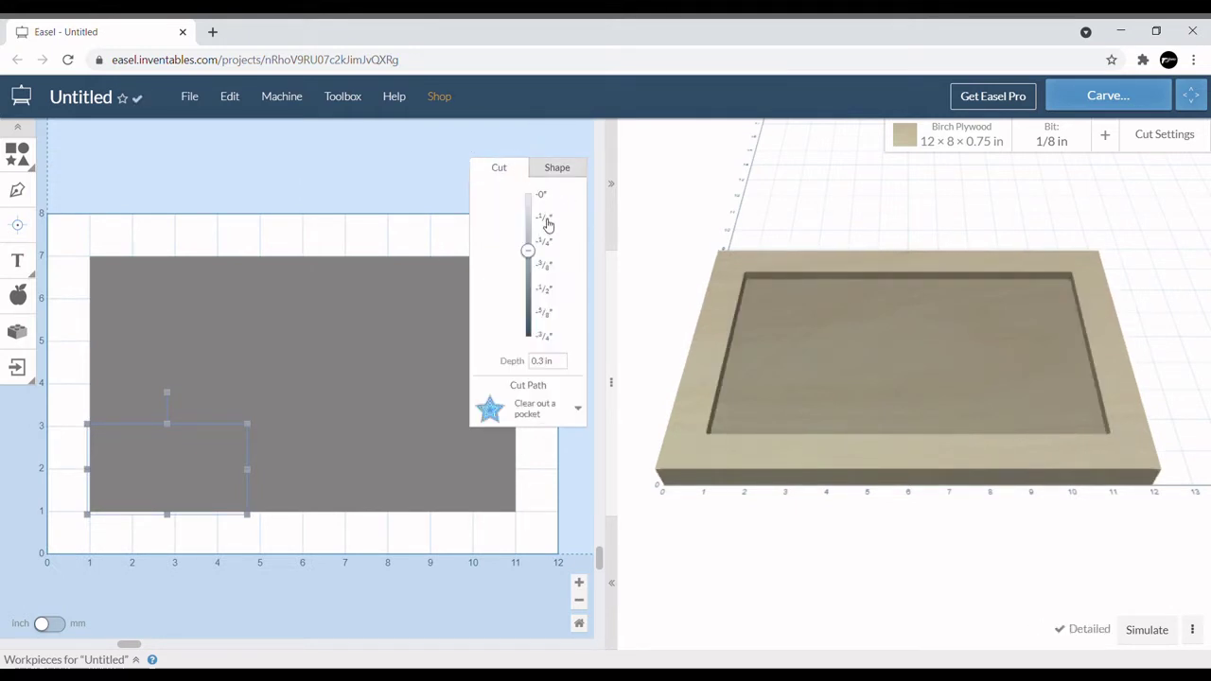
left_click(547, 223)
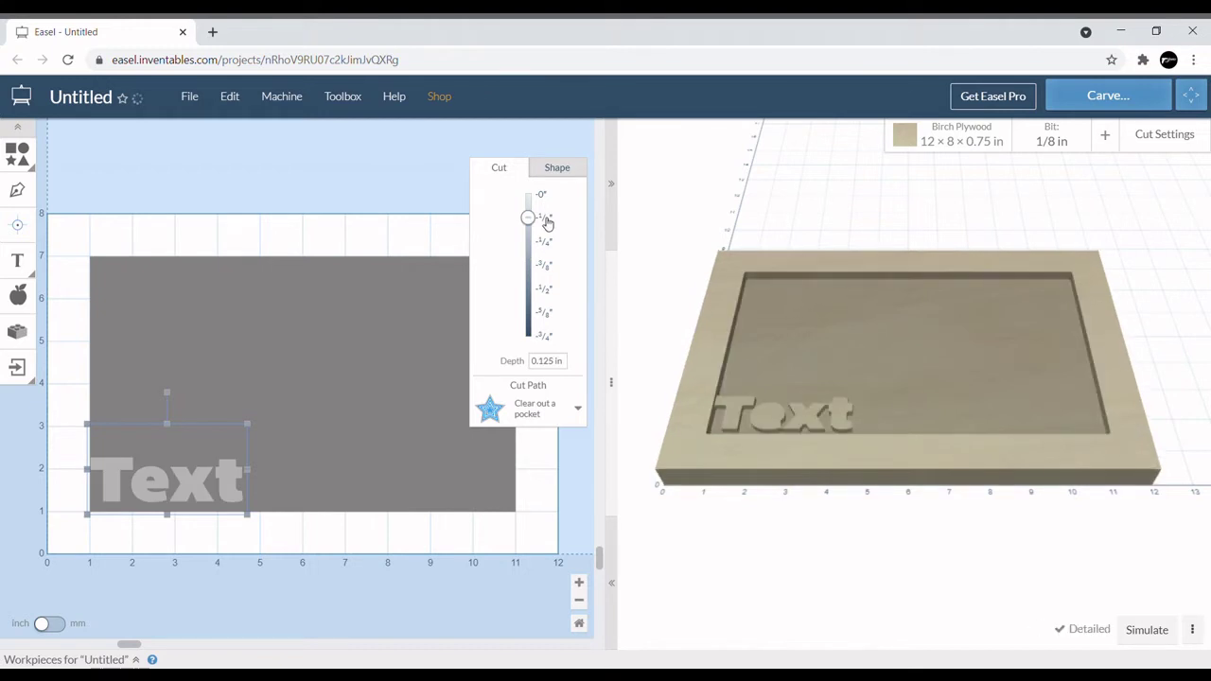
Change the text to read HOME, then reselect it
type("Hom")
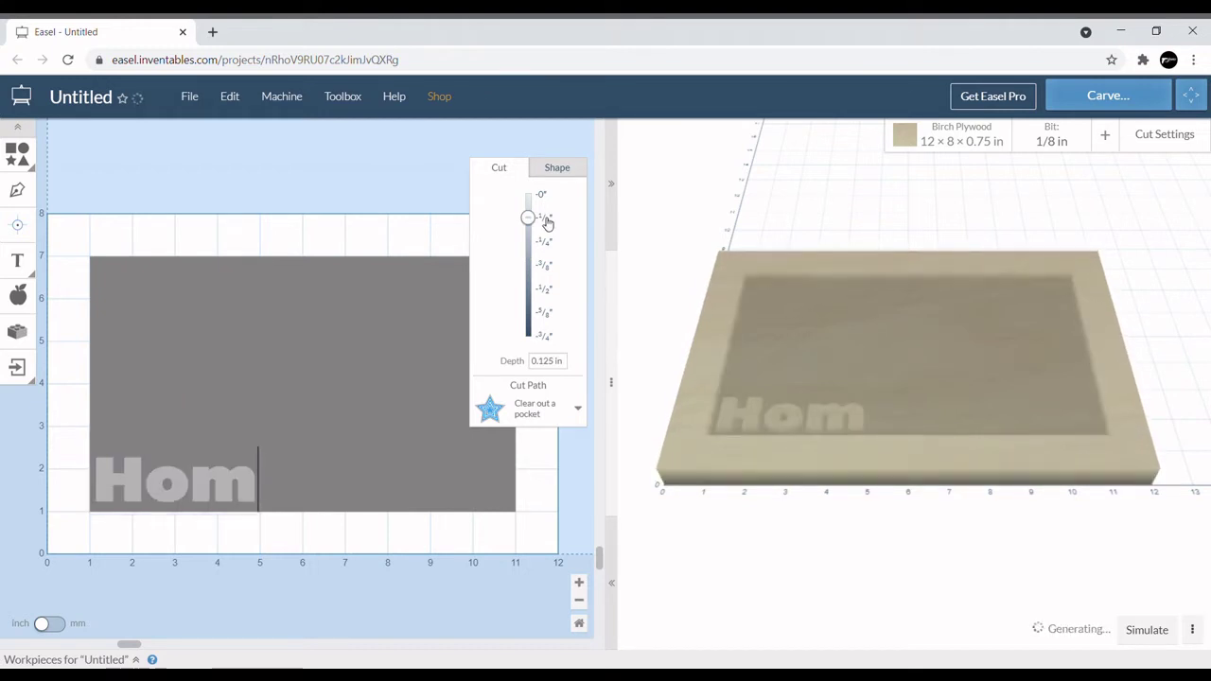
key("BackSpace")
key("BackSpace")
type("O")
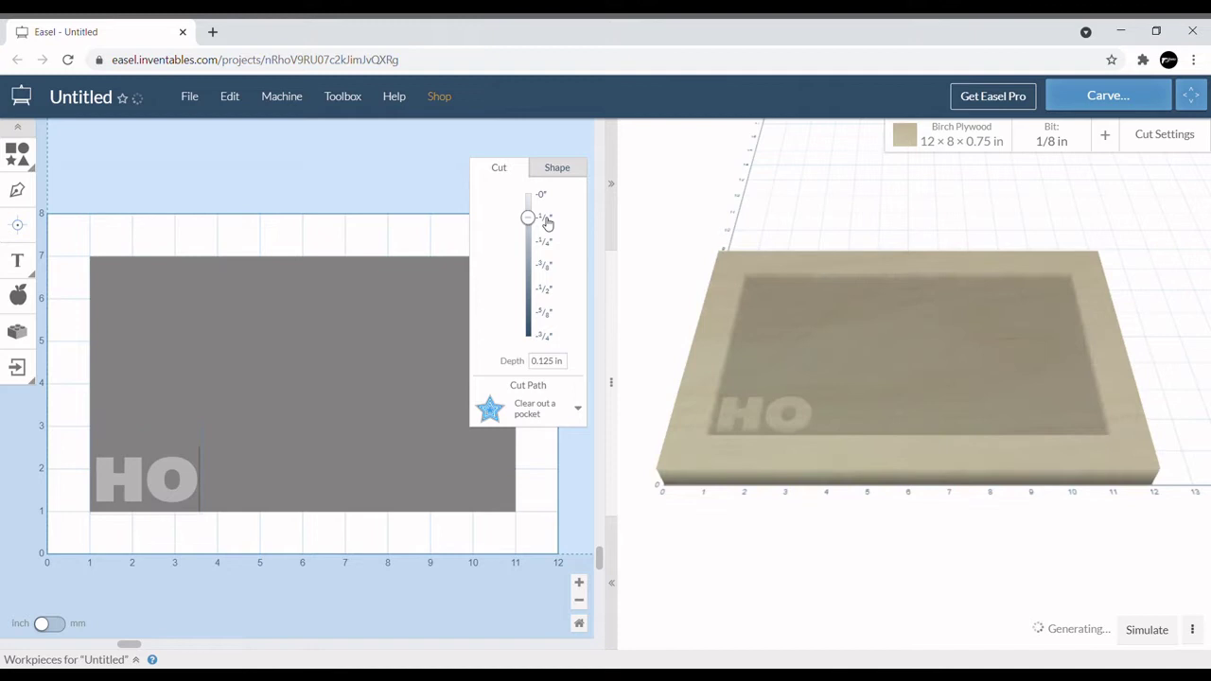
type("ME")
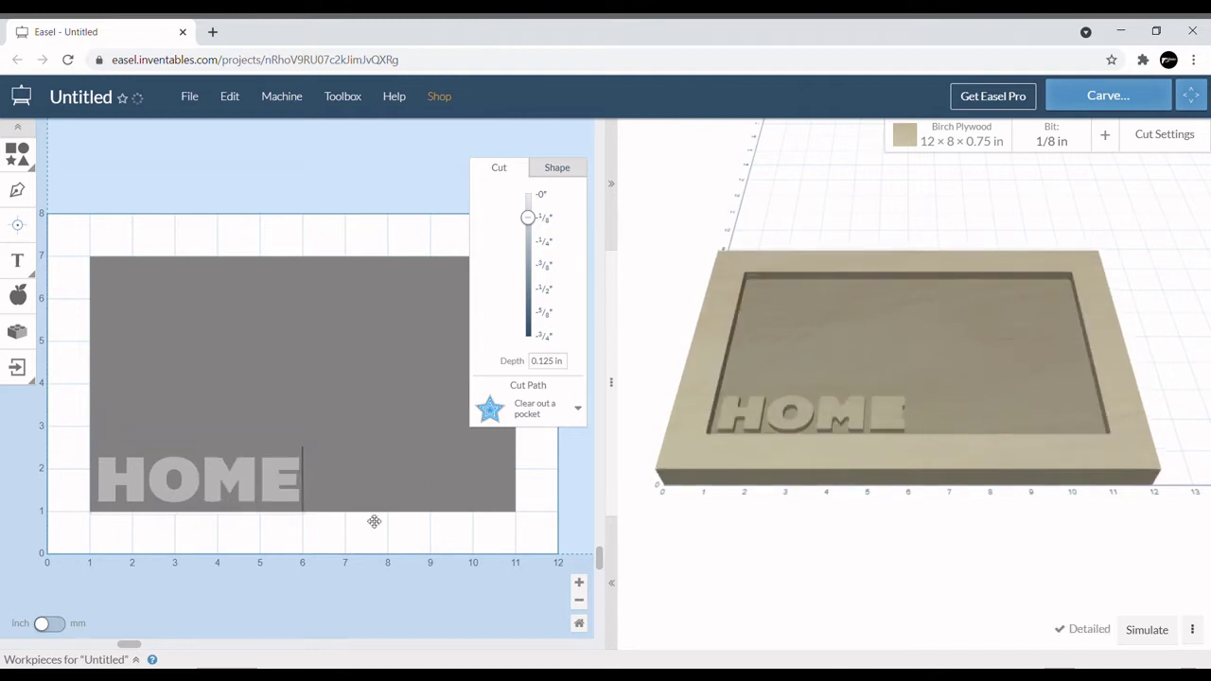
left_click(318, 563)
left_click(261, 493)
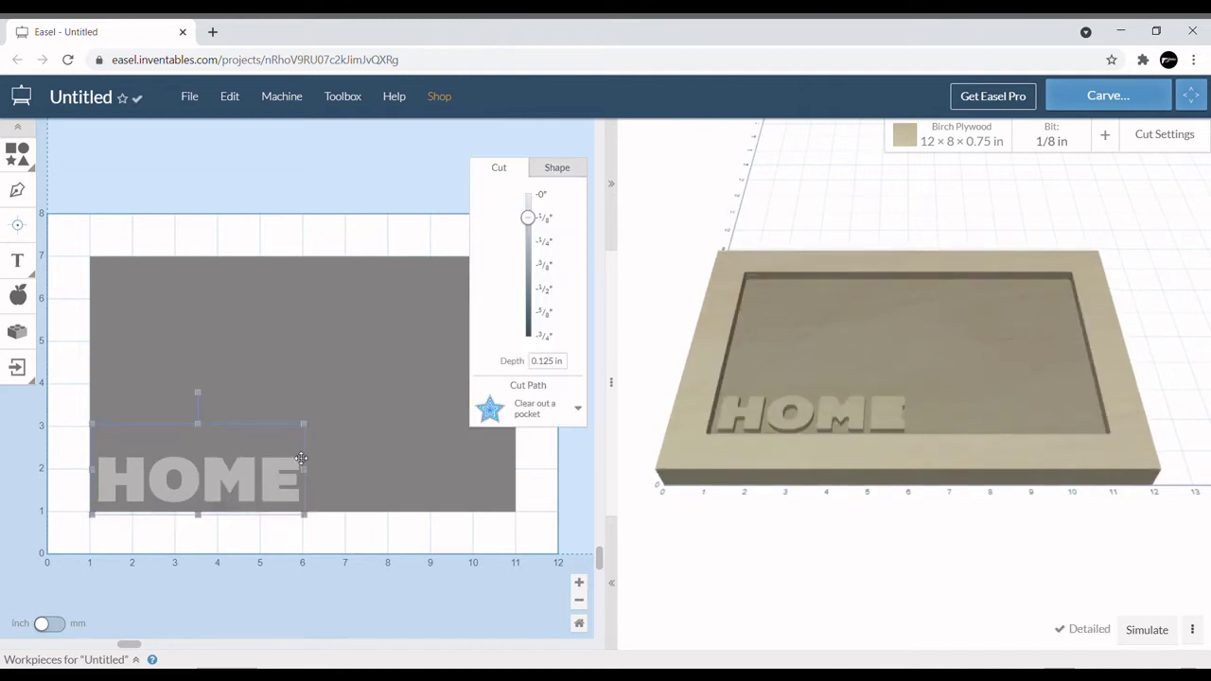
Resize the HOME text to 10 × 4 in and centre it on the plywood
left_click_drag(313, 433, 513, 324)
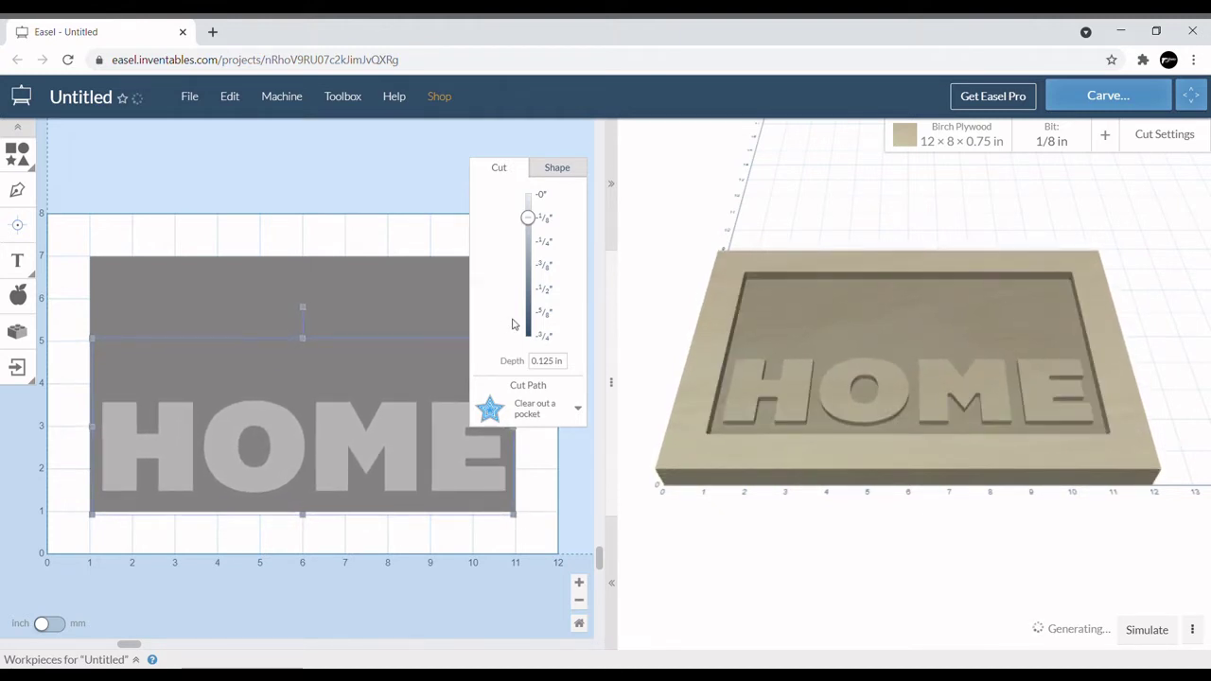
left_click(567, 176)
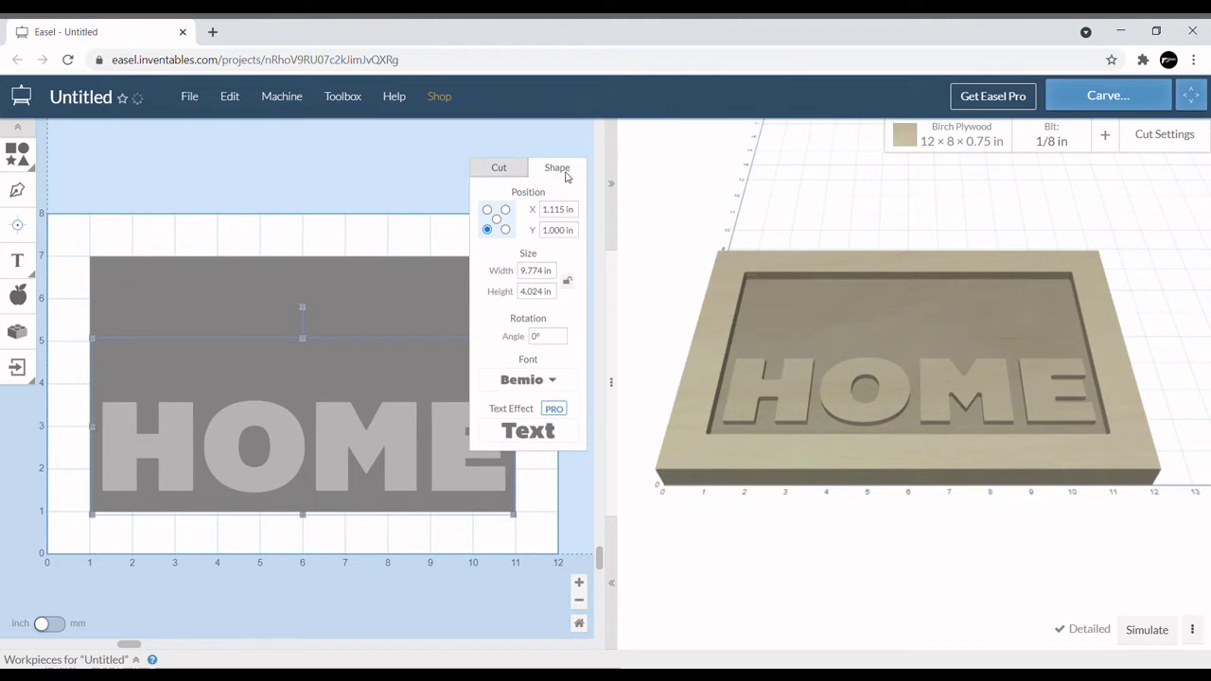
left_click(540, 274)
type("10in")
key("Return")
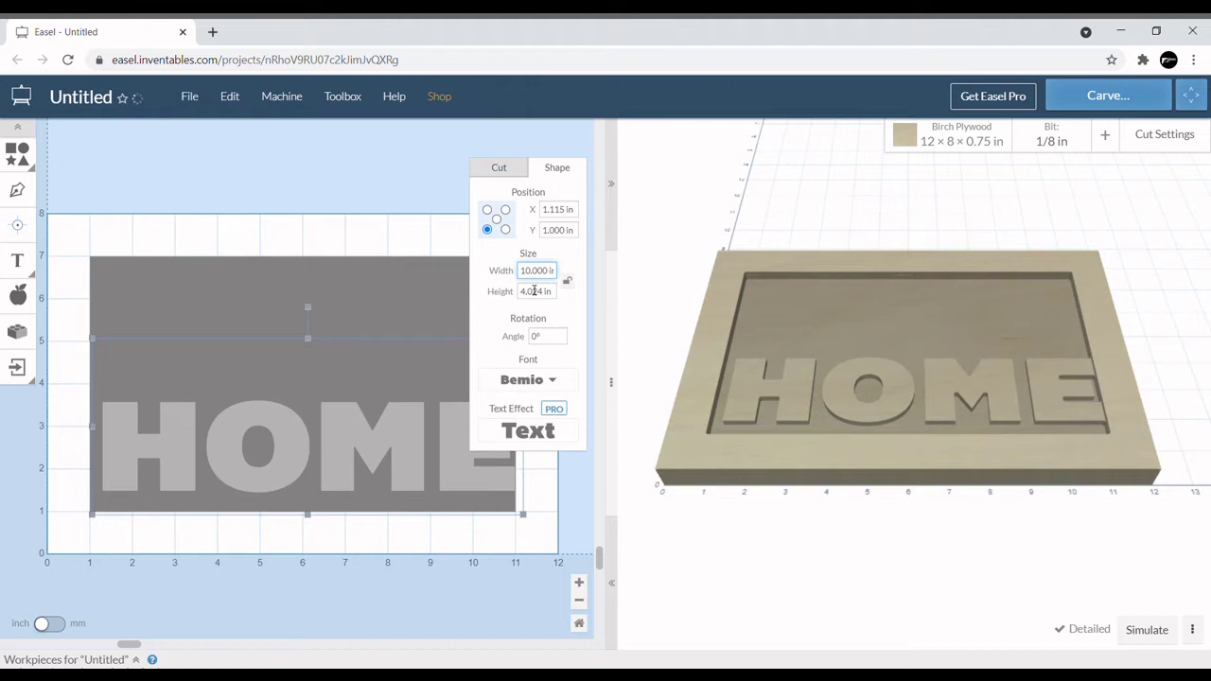
left_click(536, 295)
type("4")
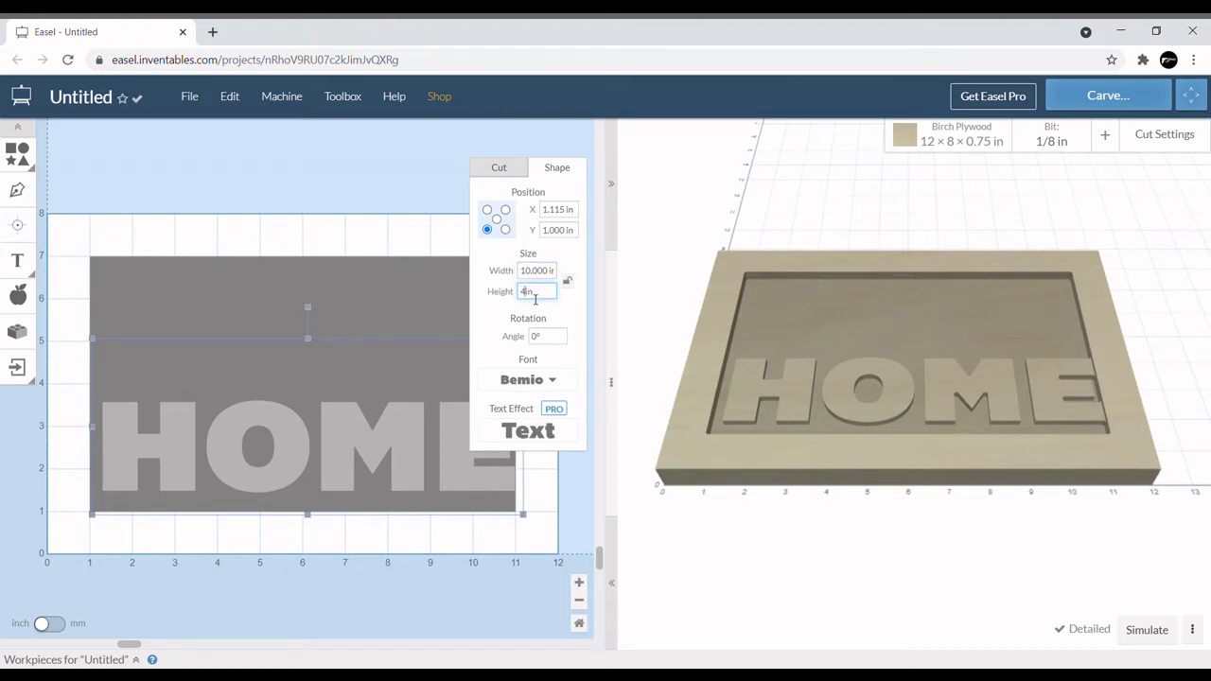
key("Return")
left_click(235, 96)
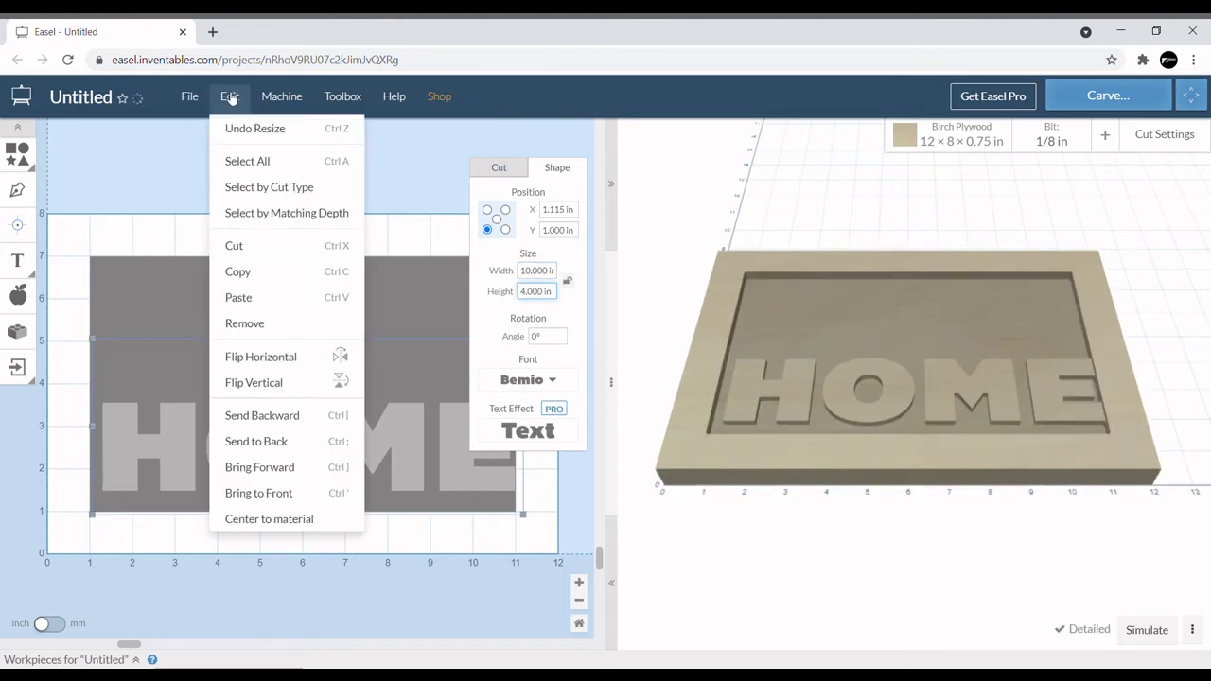
left_click(270, 520)
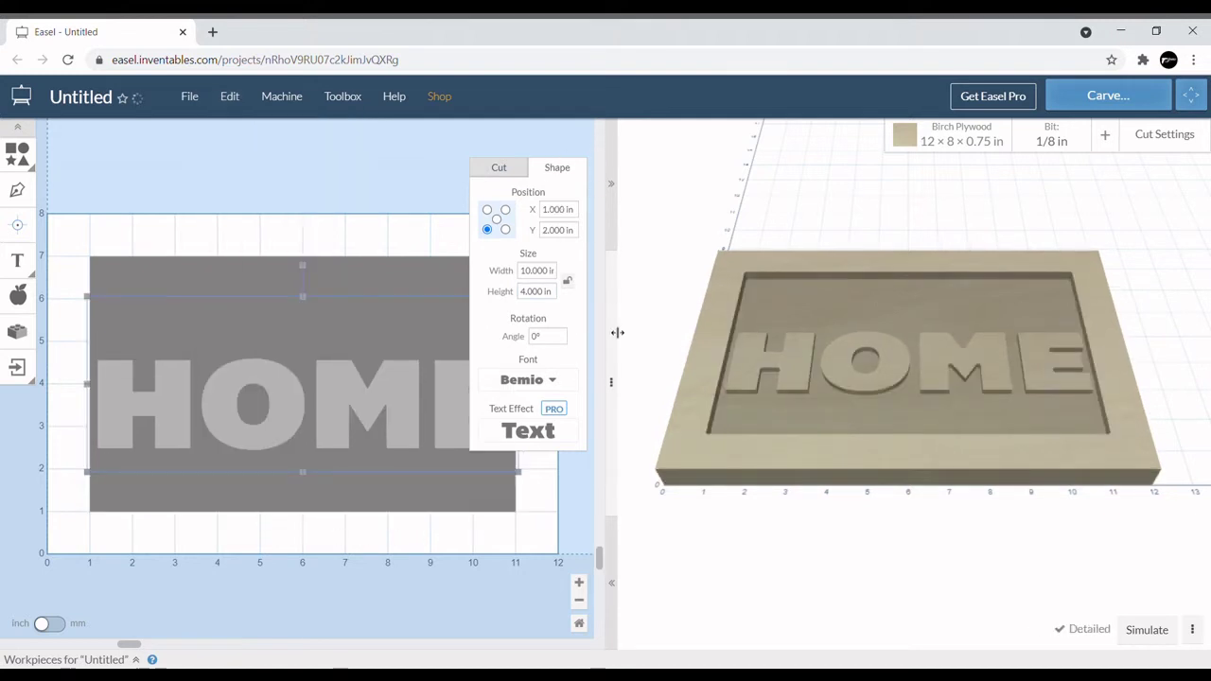
Widen the canvas, stretch HOME taller, and shift the background rectangle up
left_click_drag(611, 381, 748, 369)
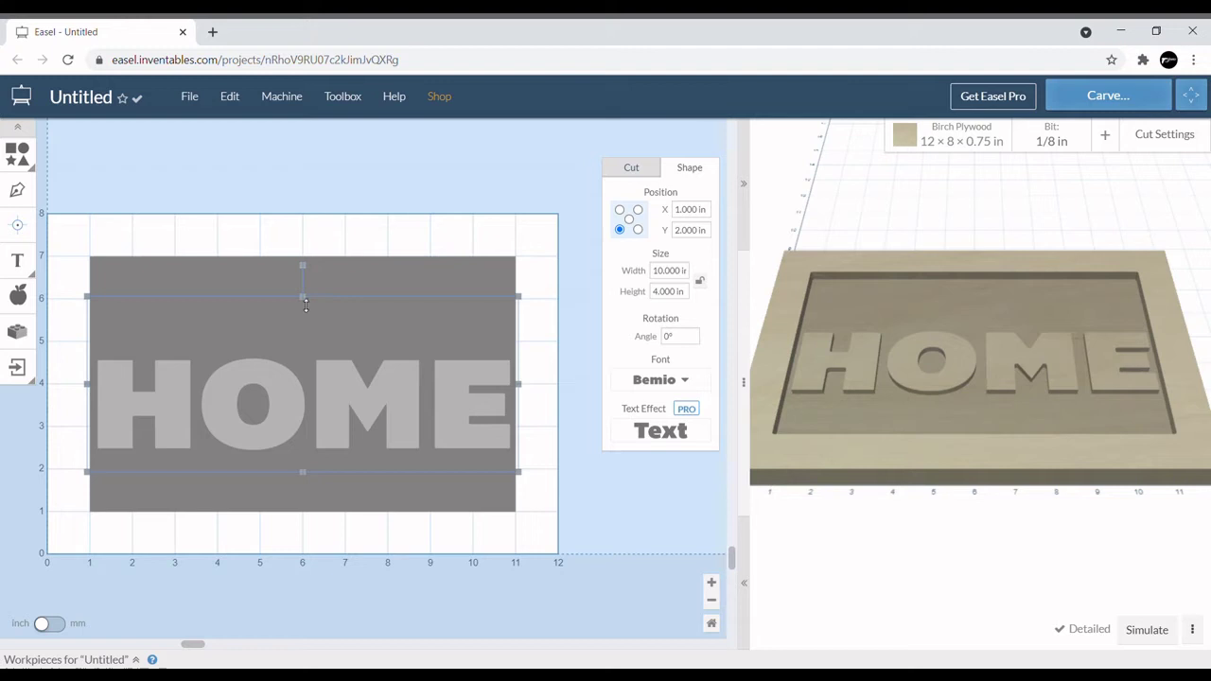
left_click_drag(304, 300, 303, 177)
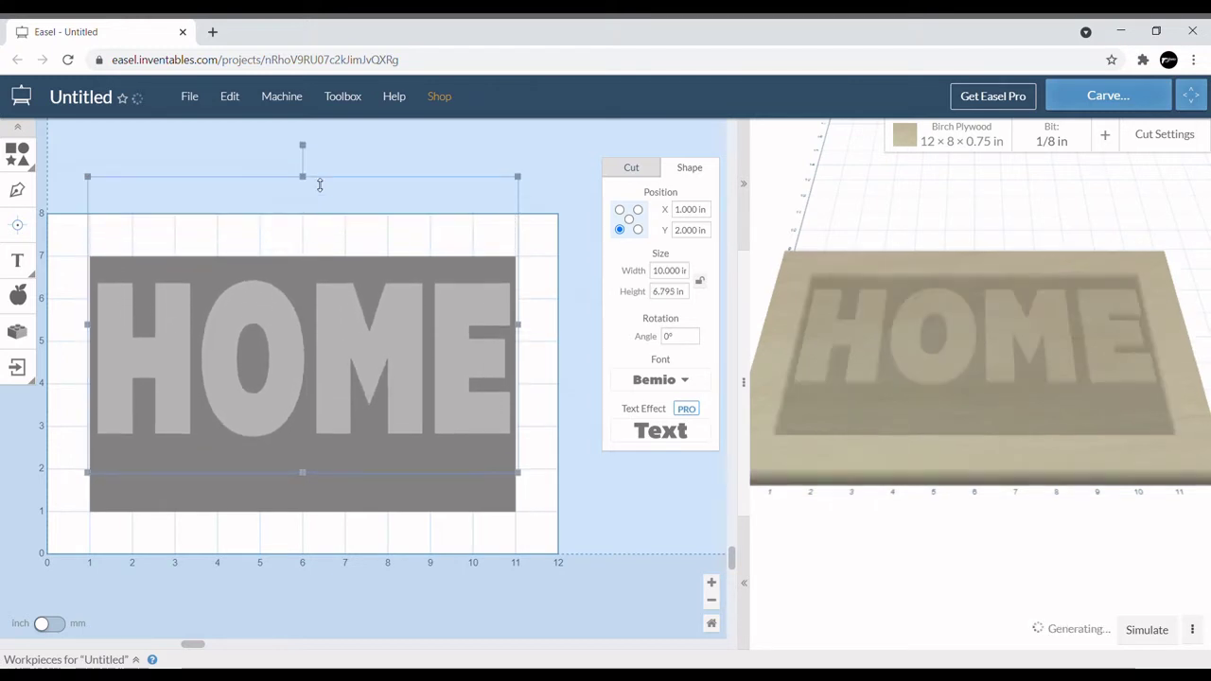
left_click(310, 484)
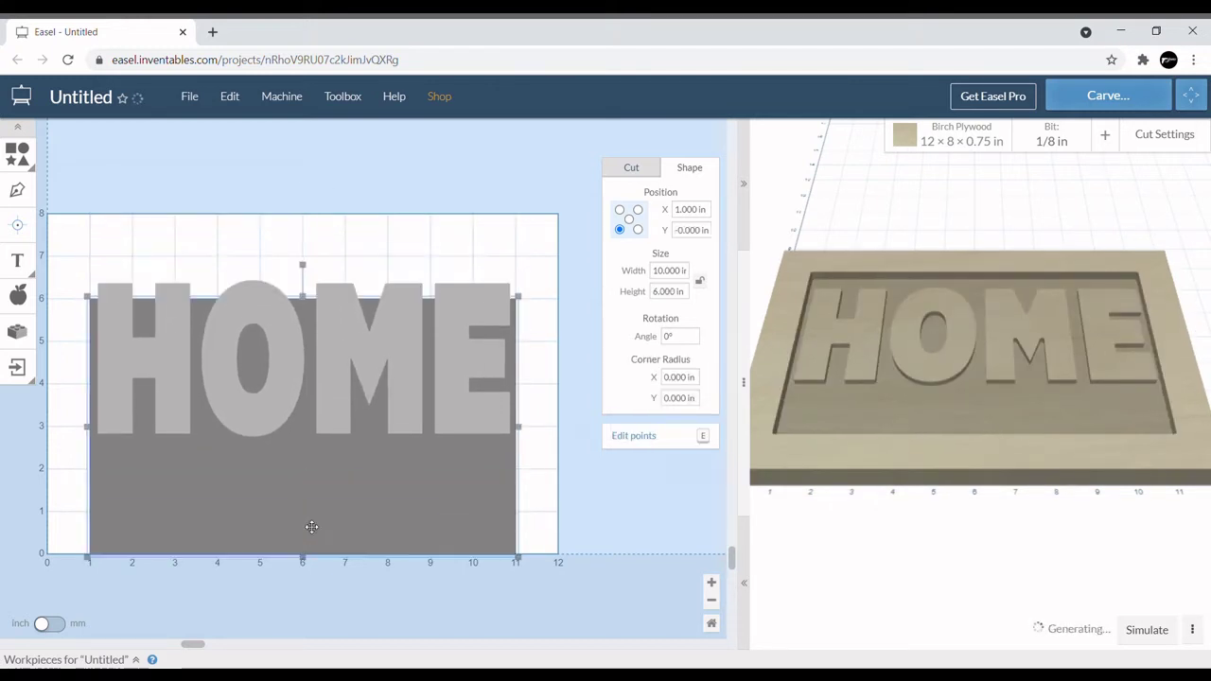
left_click_drag(313, 495, 307, 519)
left_click(282, 397)
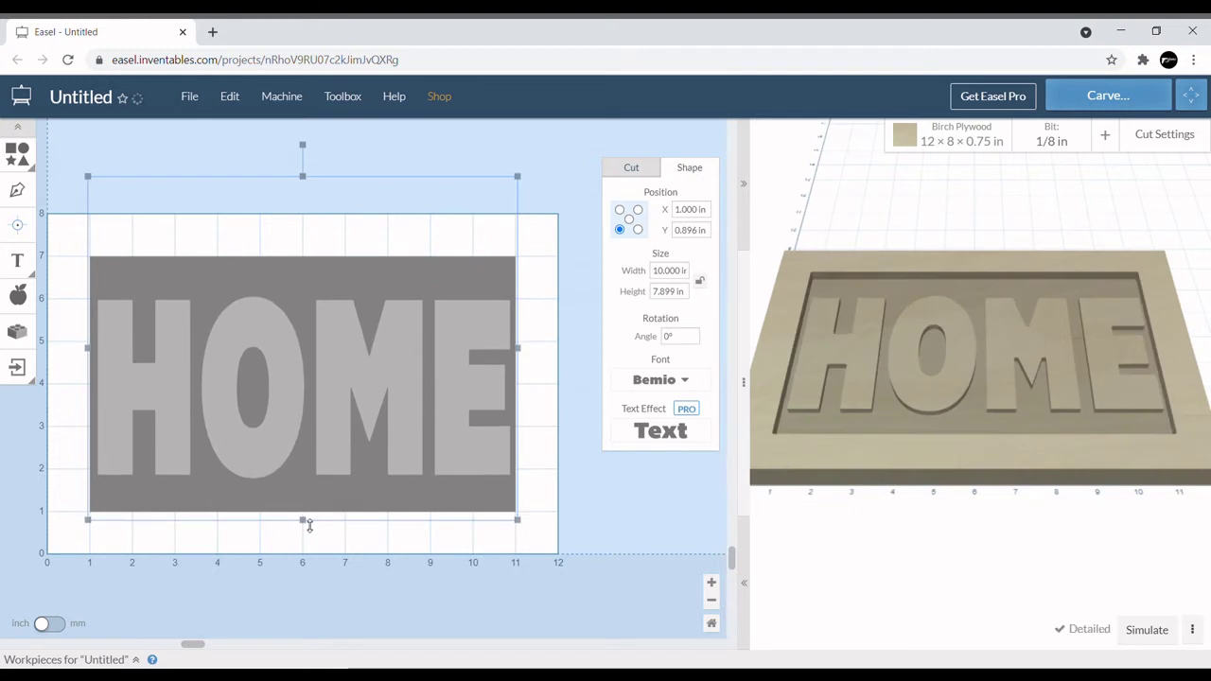
Centre the HOME text on the plywood, then set its position to X 1 in, Y 1 in
left_click(236, 98)
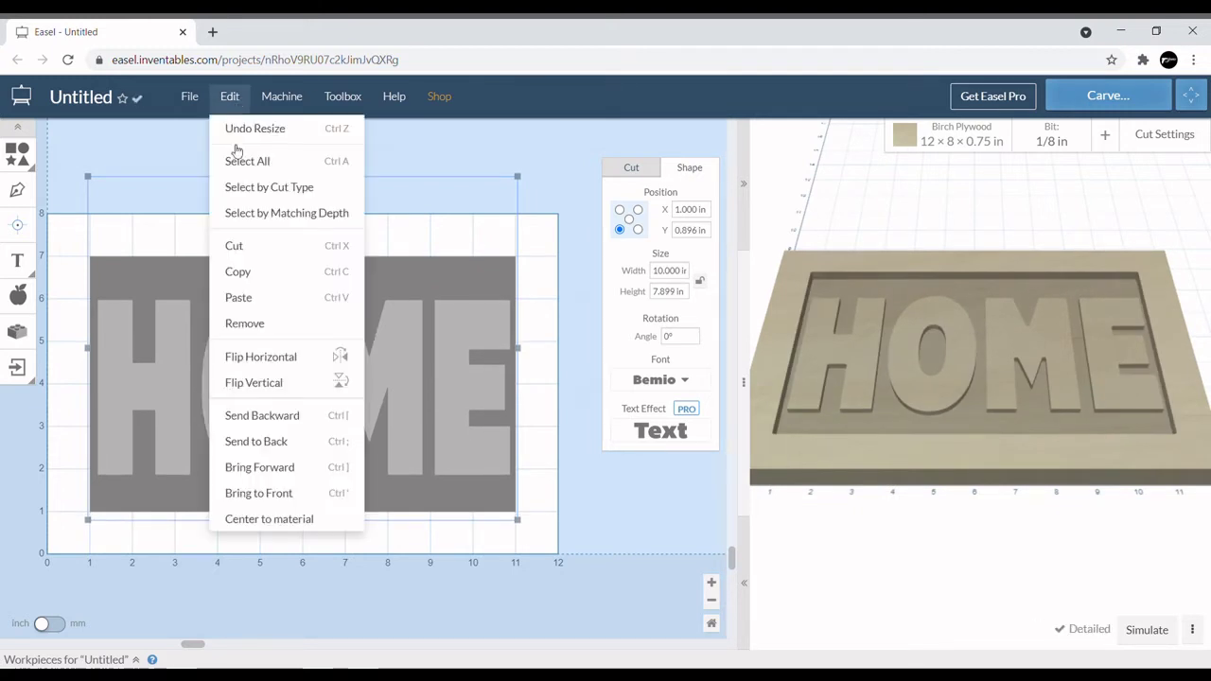
left_click(280, 521)
left_click_drag(275, 444, 275, 398)
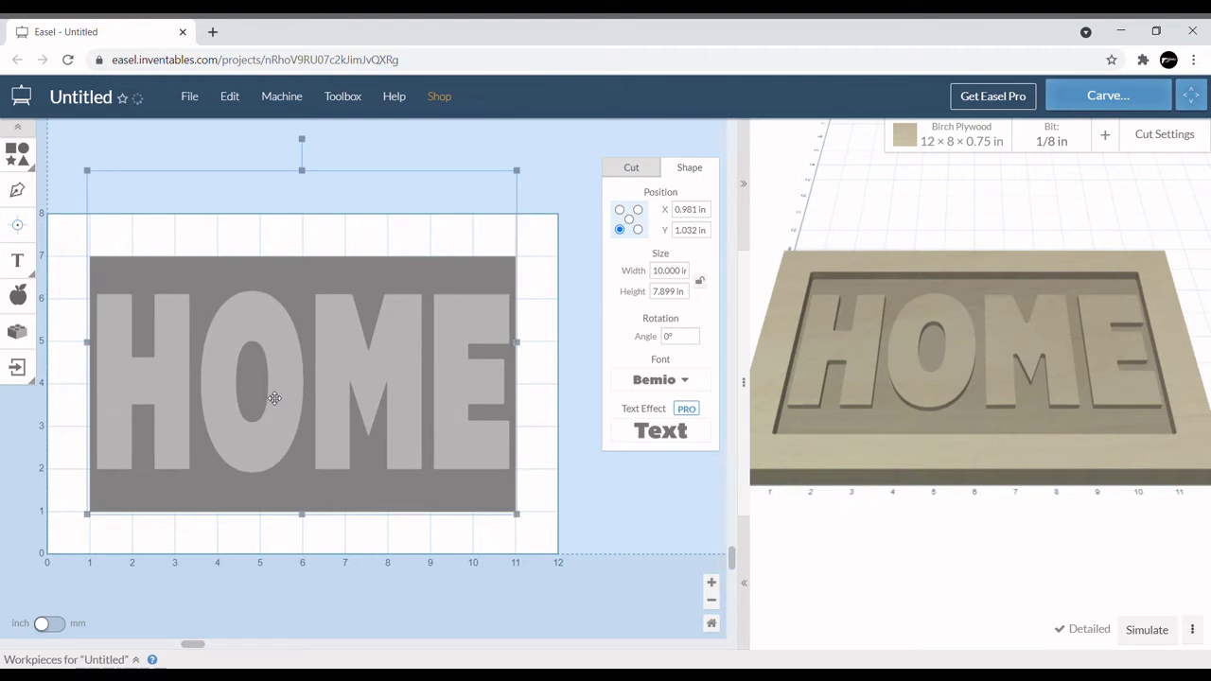
left_click_drag(274, 399, 275, 398)
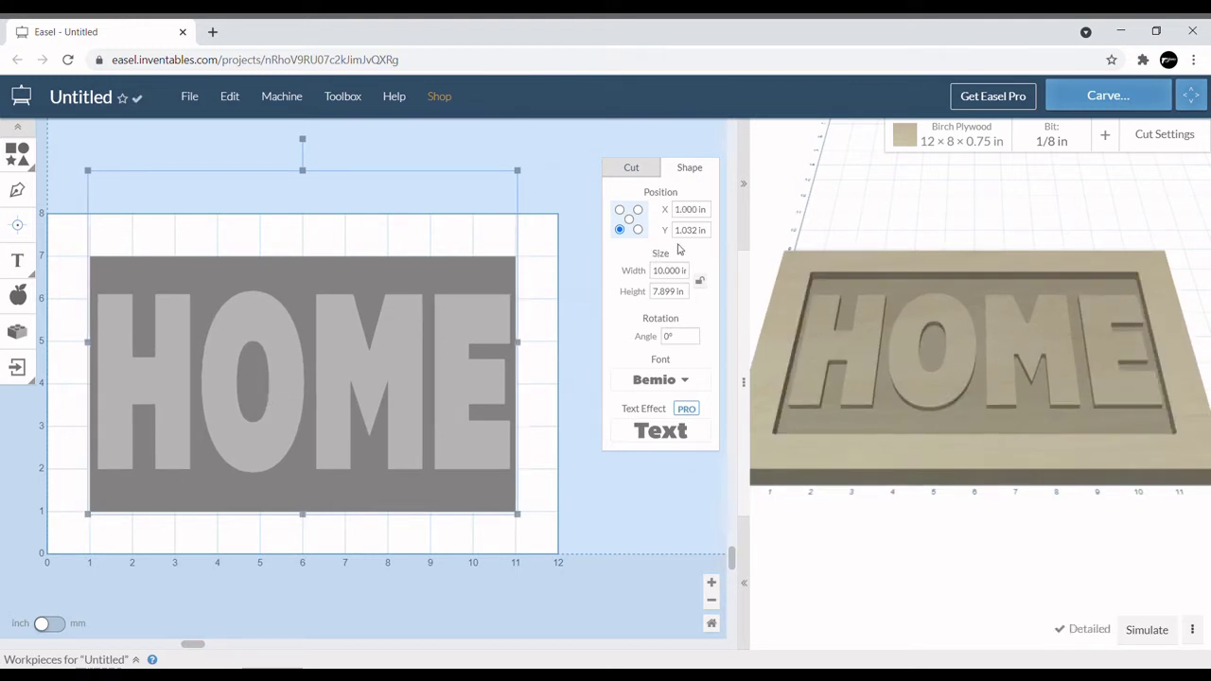
double_click(688, 230)
type("1")
key("Return")
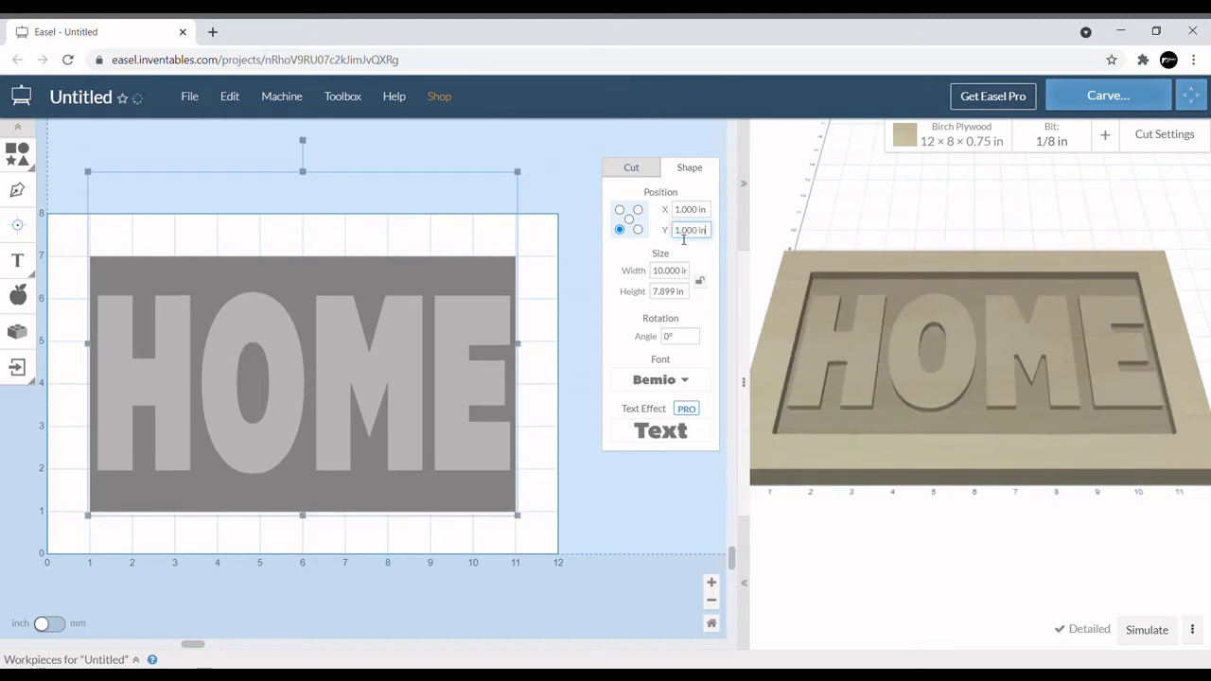
left_click(570, 507)
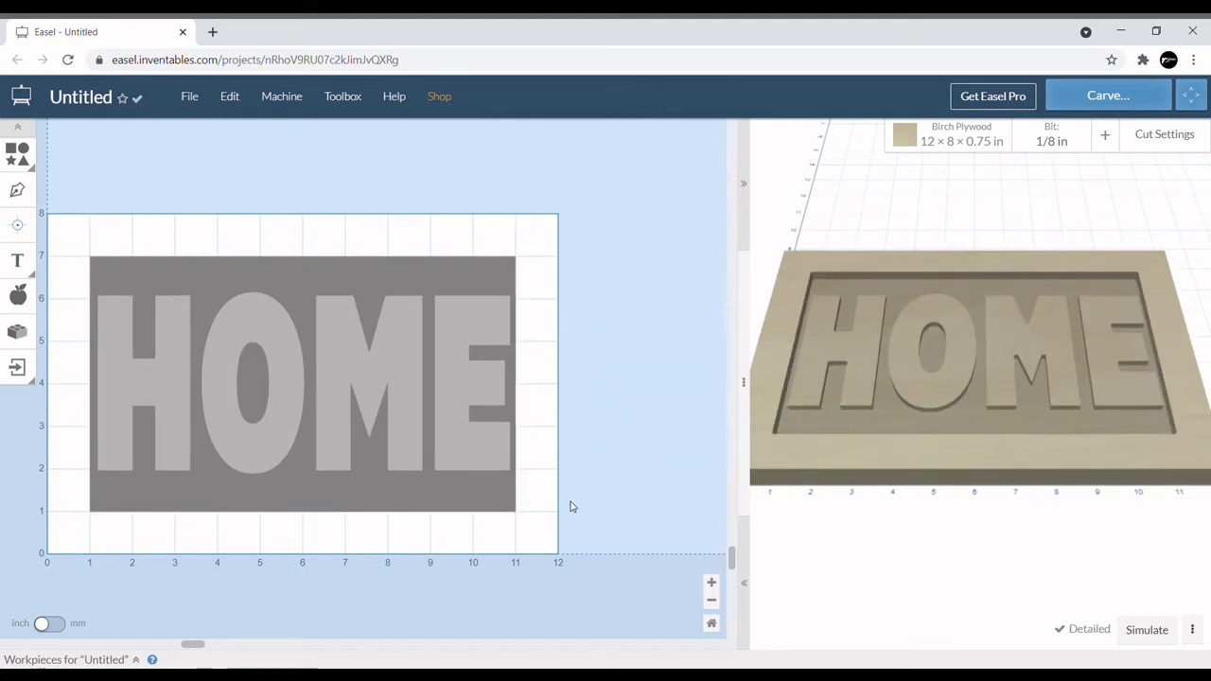
Add 'SWEET HOME' text in the BEBAS font with 0 in cut depth
left_click(18, 264)
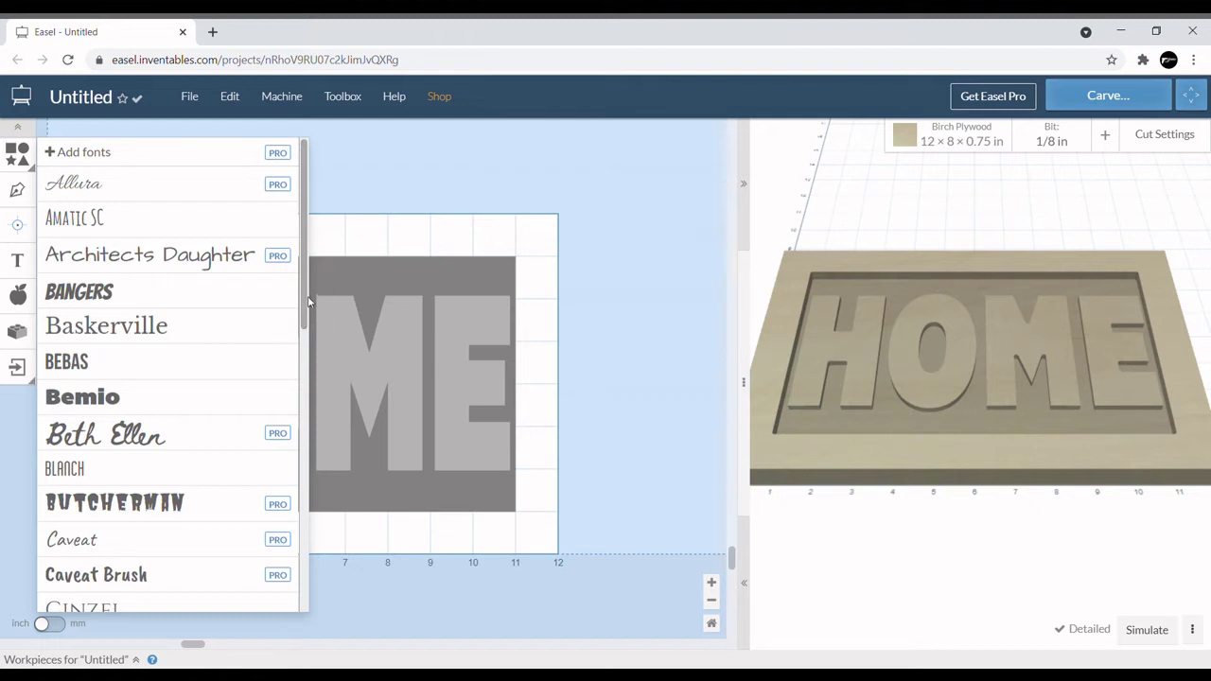
left_click_drag(302, 288, 304, 356)
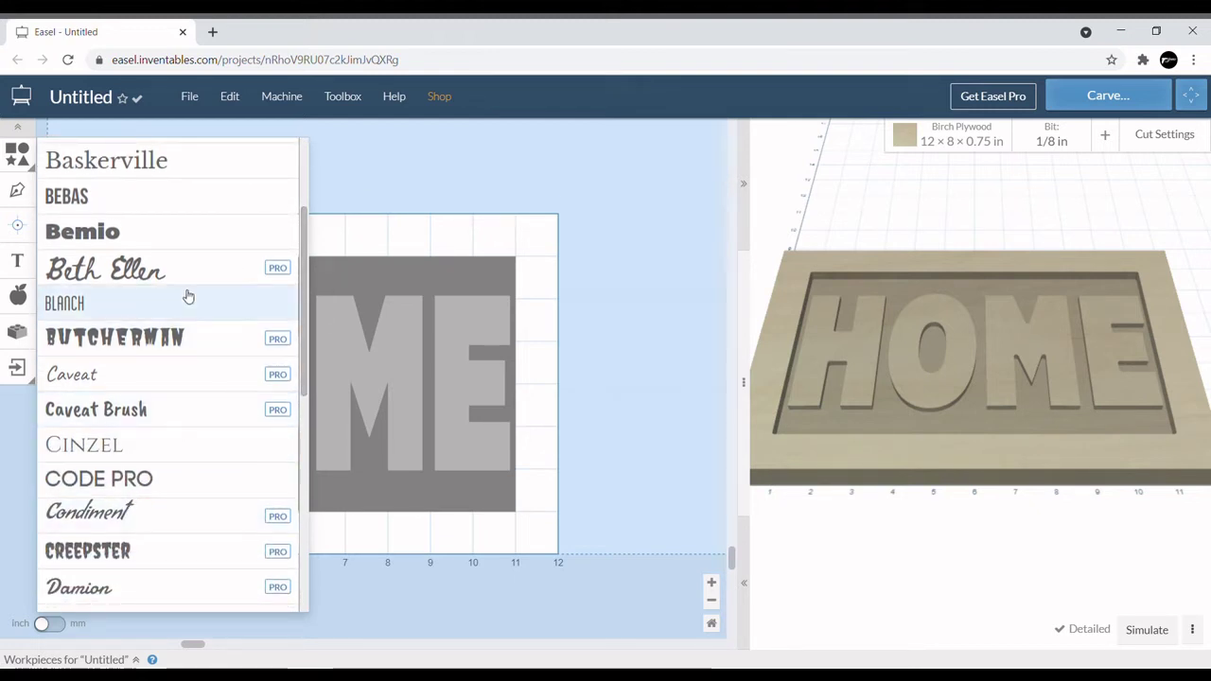
left_click(199, 211)
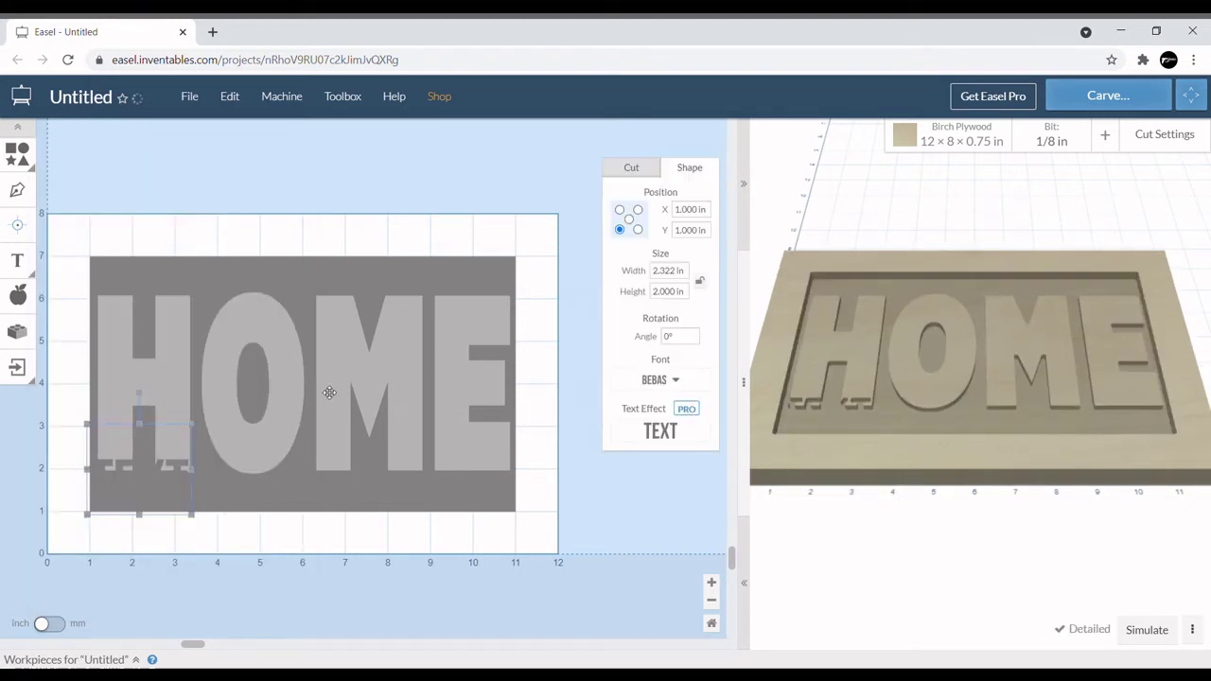
left_click(631, 167)
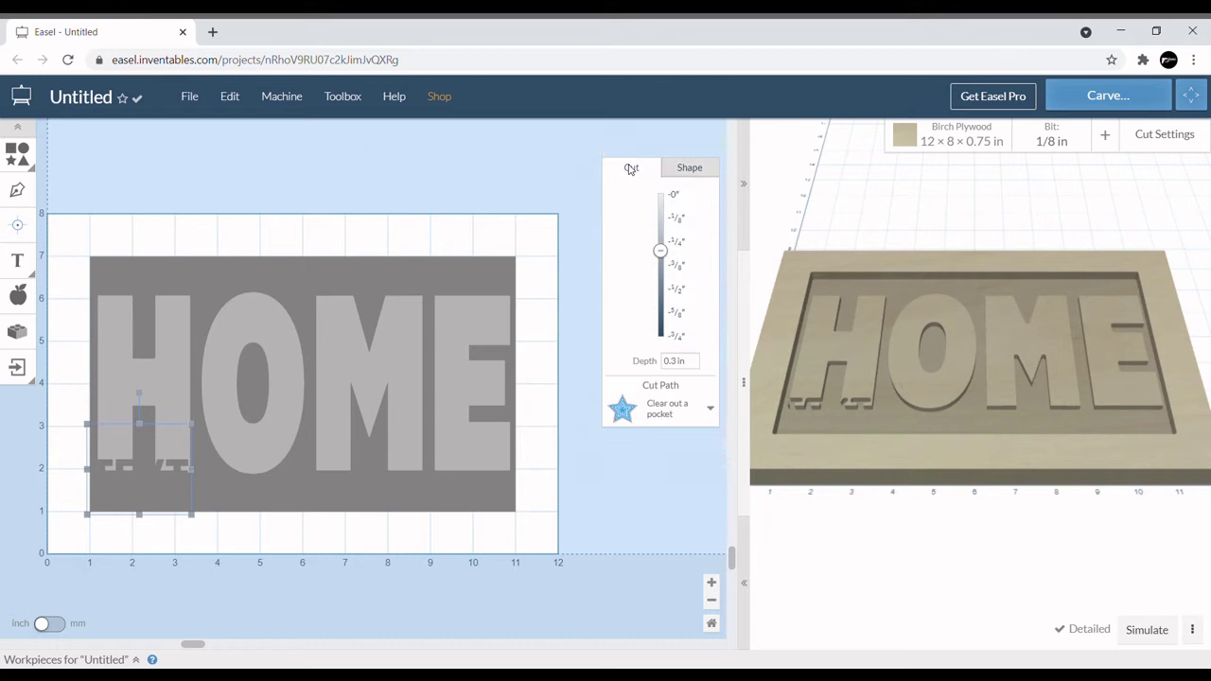
left_click(671, 197)
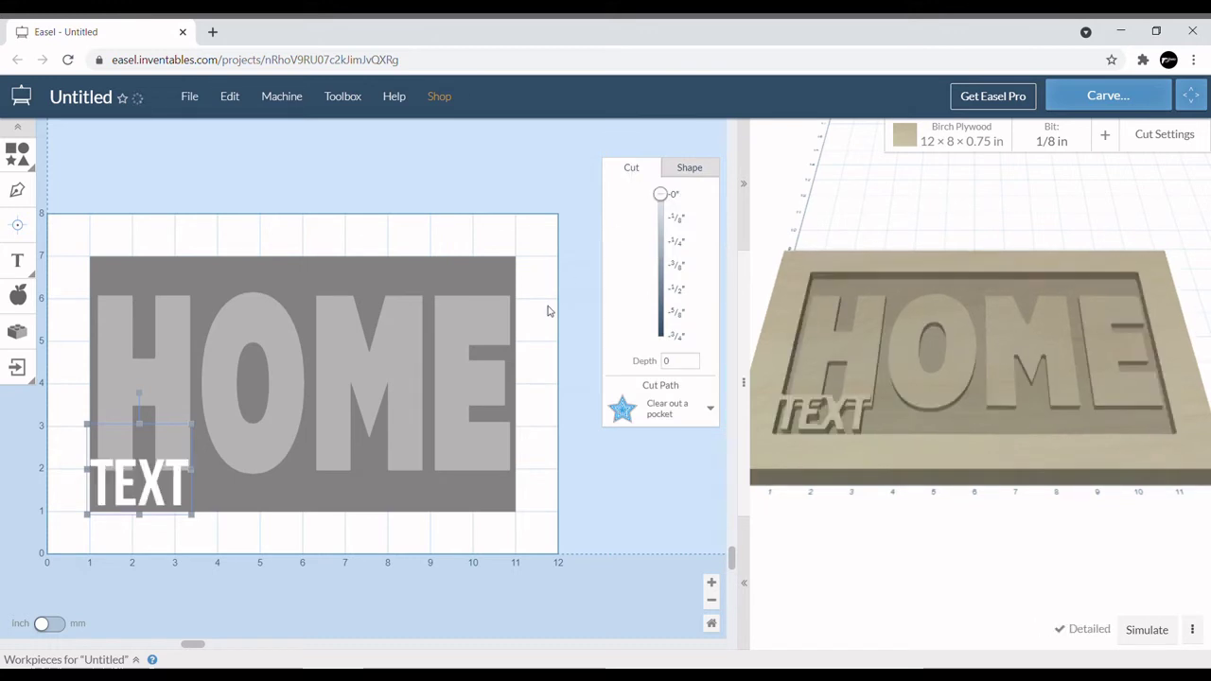
type("SW")
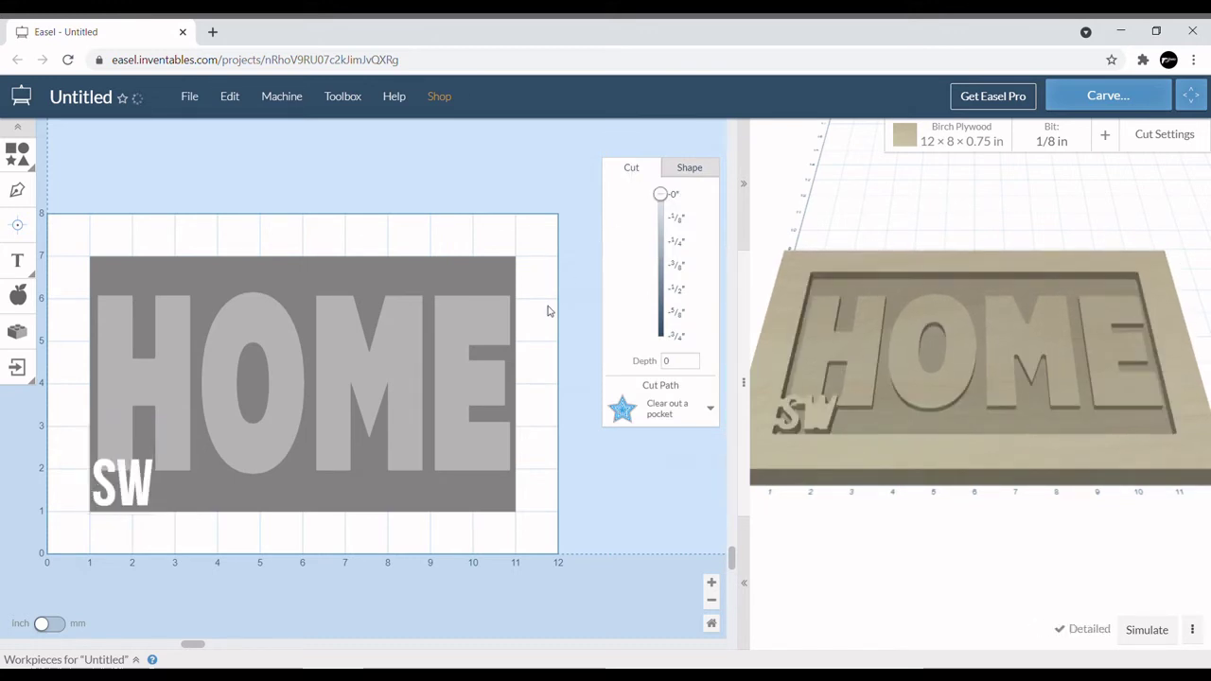
type("EE")
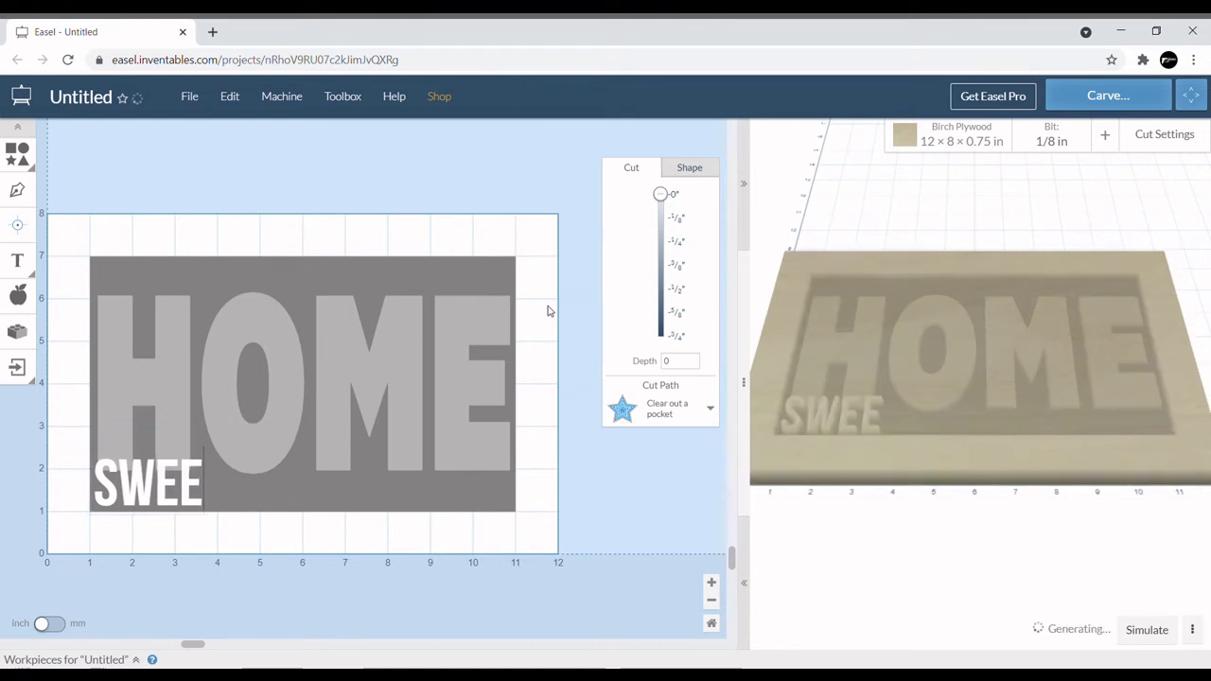
type("T HOME")
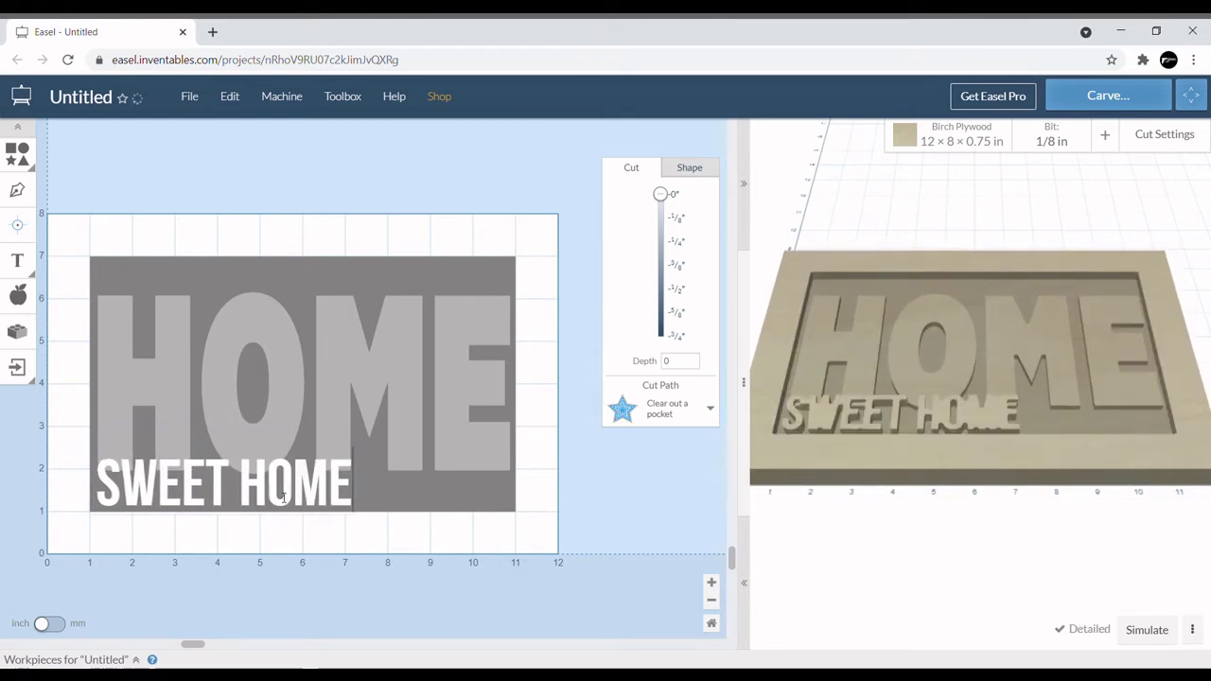
Move the SWEET HOME text onto the middle of the large HOME letters
left_click(369, 659)
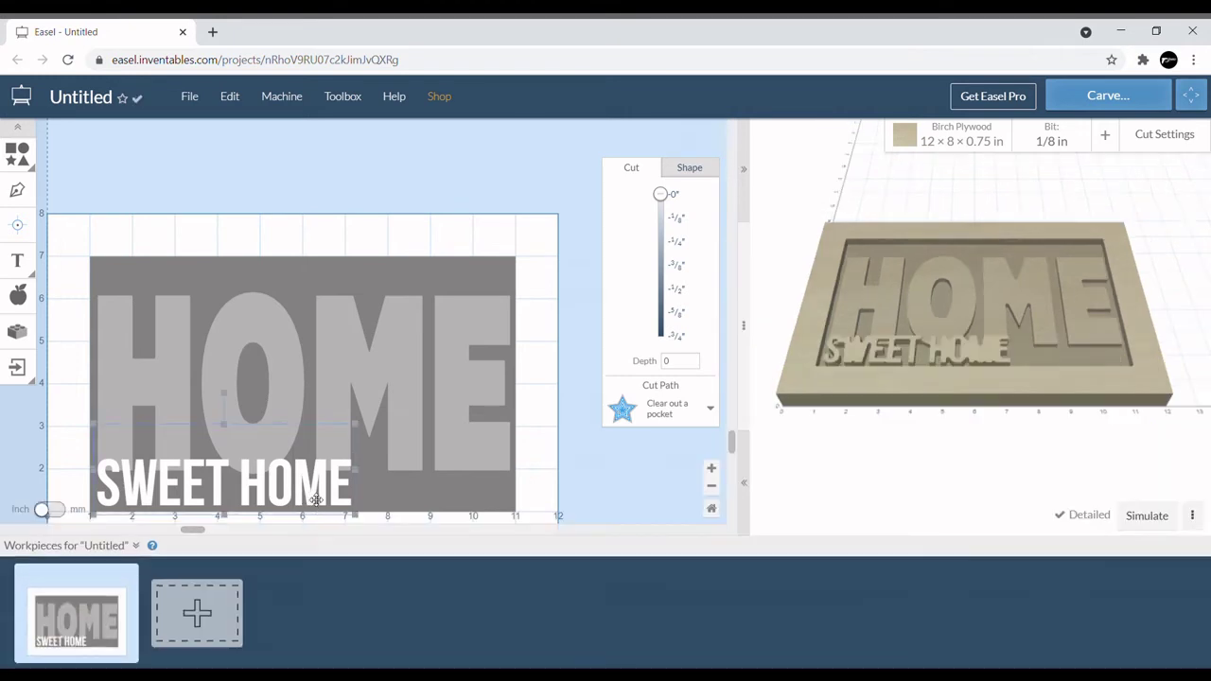
double_click(316, 498)
left_click(505, 444)
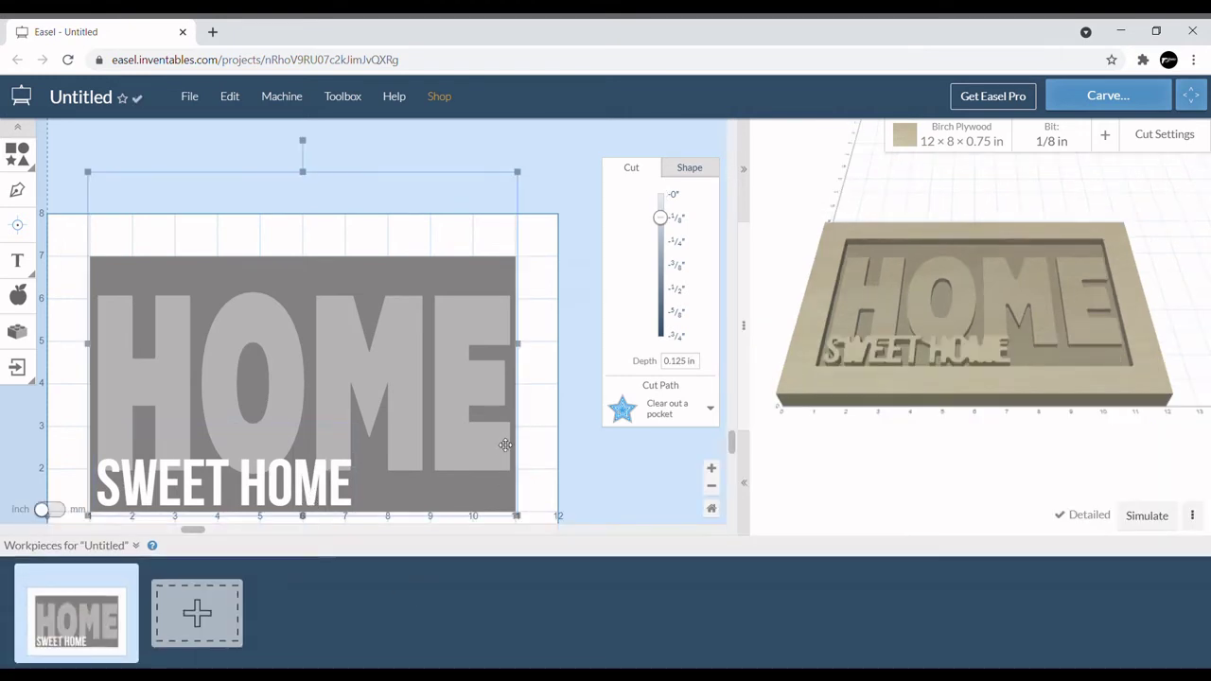
left_click_drag(337, 490, 502, 383)
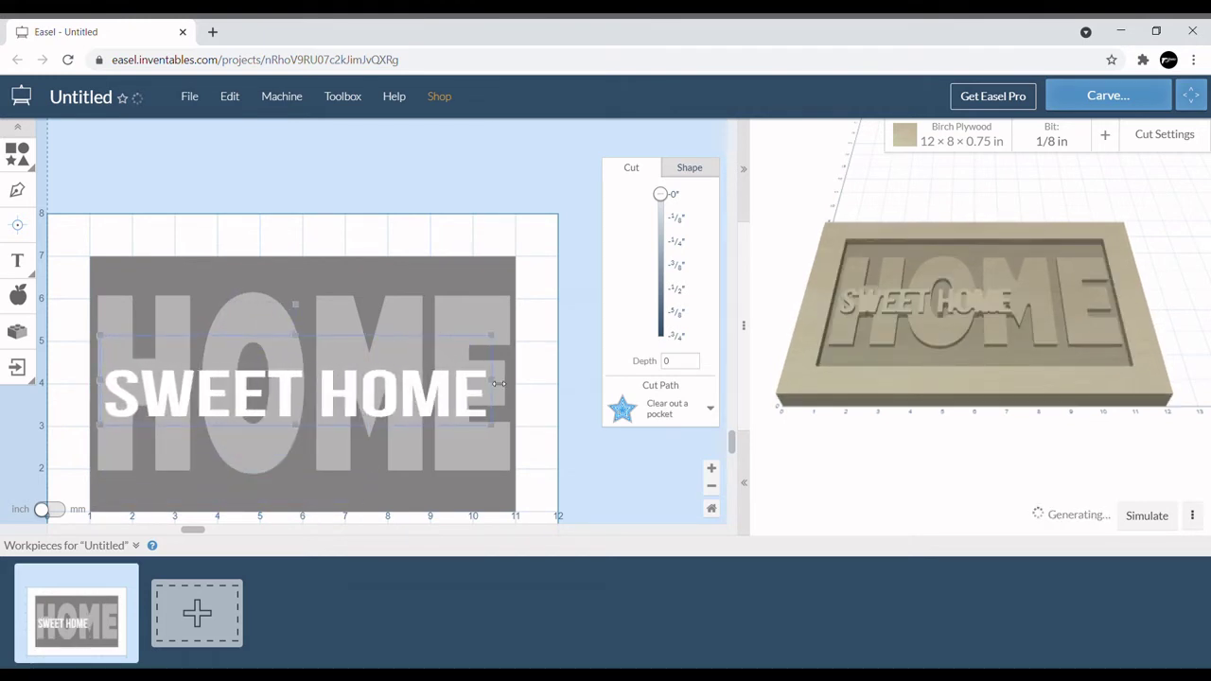
left_click_drag(432, 405, 430, 392)
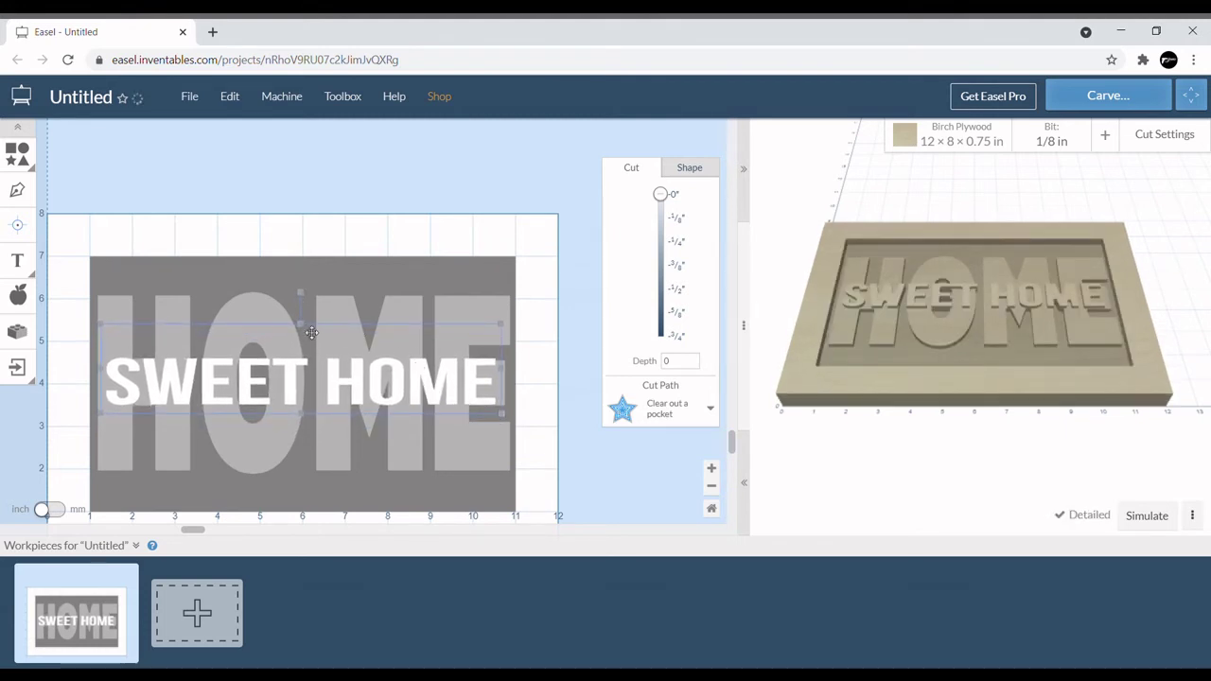
Shrink the SWEET HOME height, nudge it up, and view the preview from above
left_click_drag(303, 331, 303, 343)
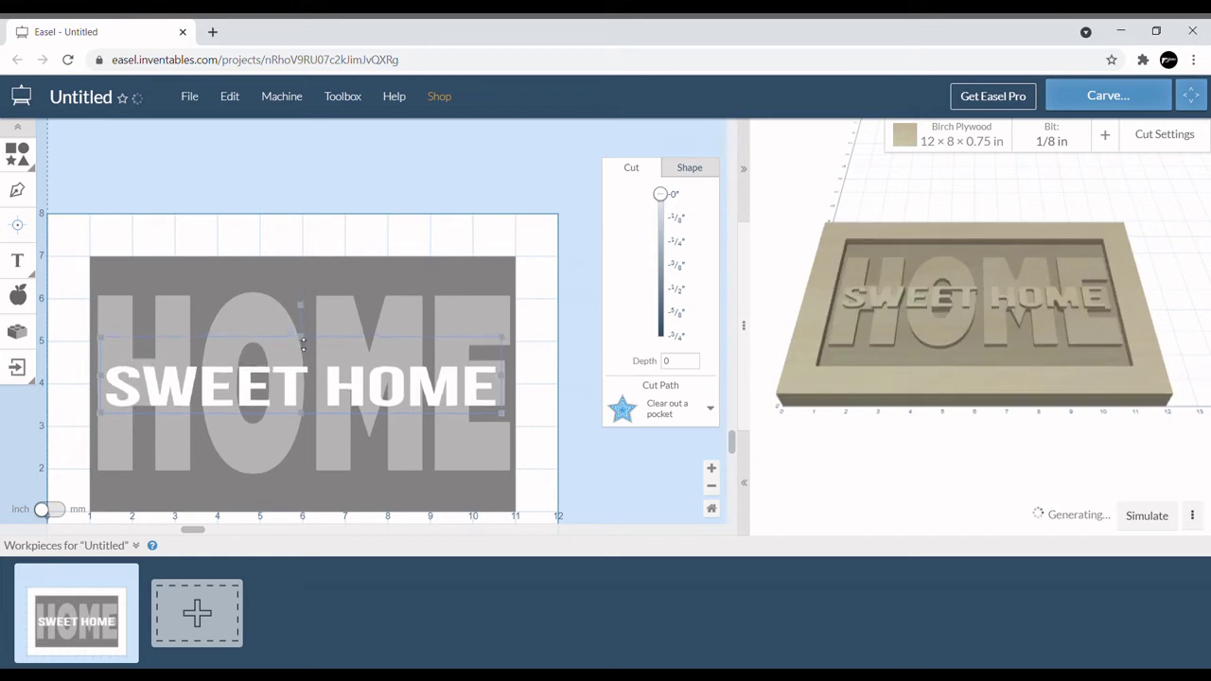
left_click_drag(282, 389, 288, 388)
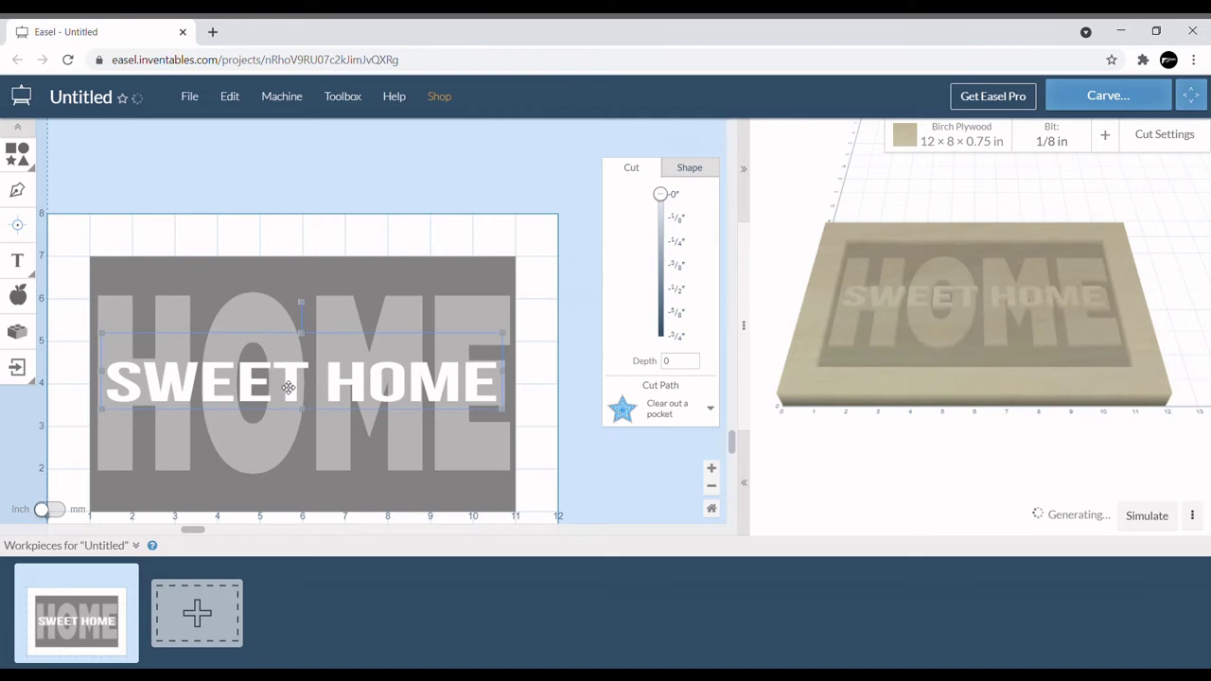
left_click(287, 388)
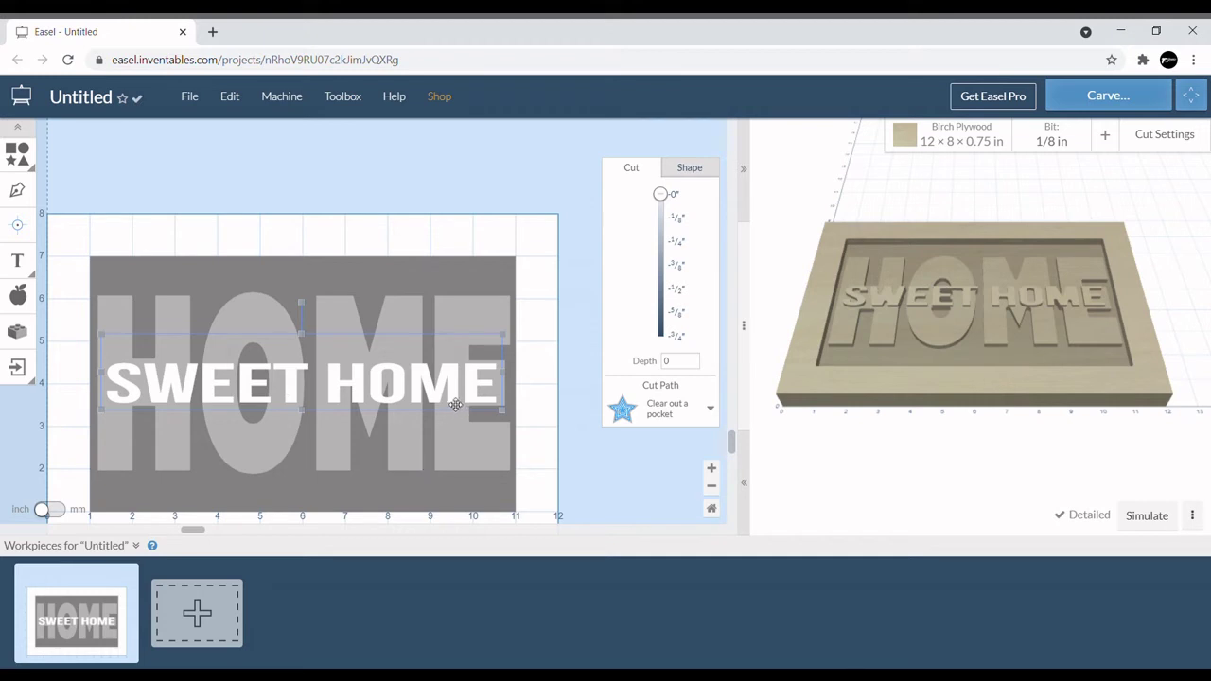
left_click_drag(1023, 343, 997, 491)
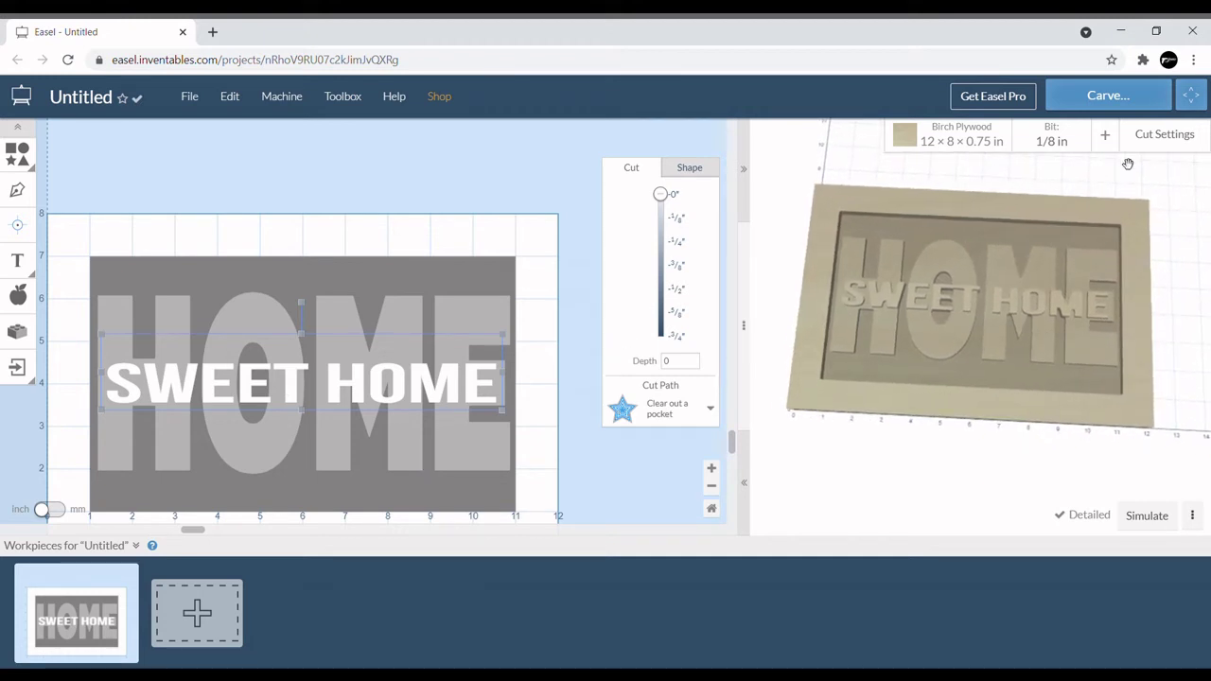
Select the 60° V bit and widen the 3D preview to inspect the bevelled carve
left_click(1044, 152)
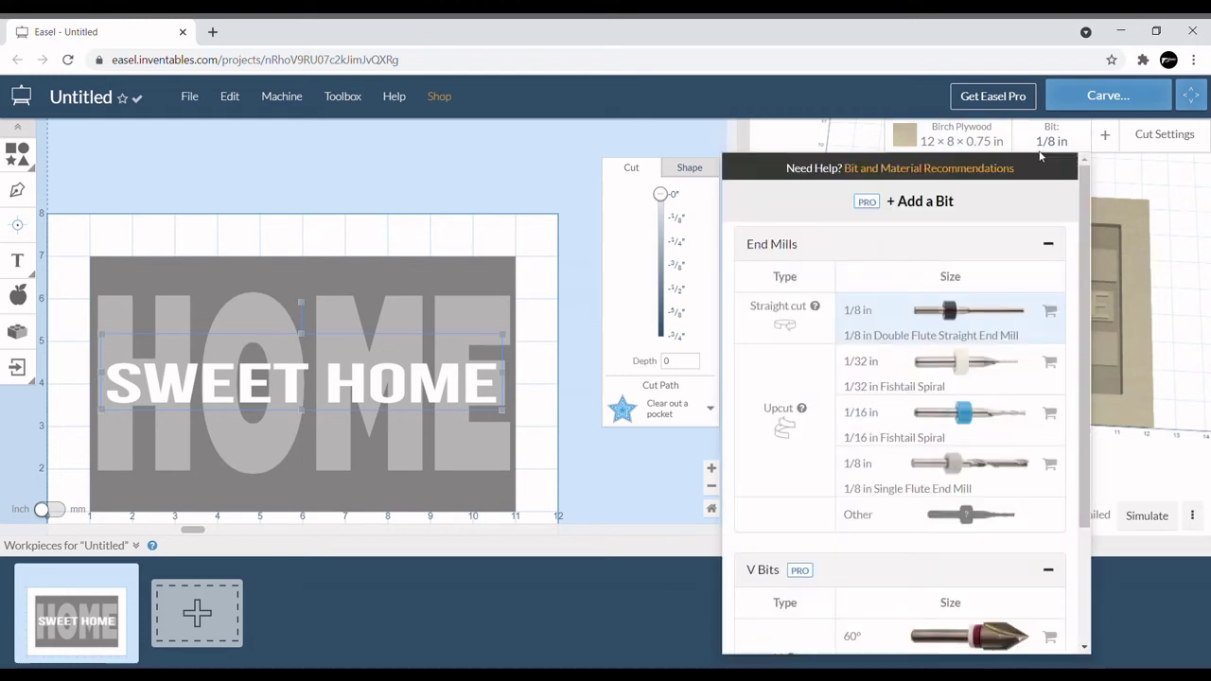
left_click(950, 641)
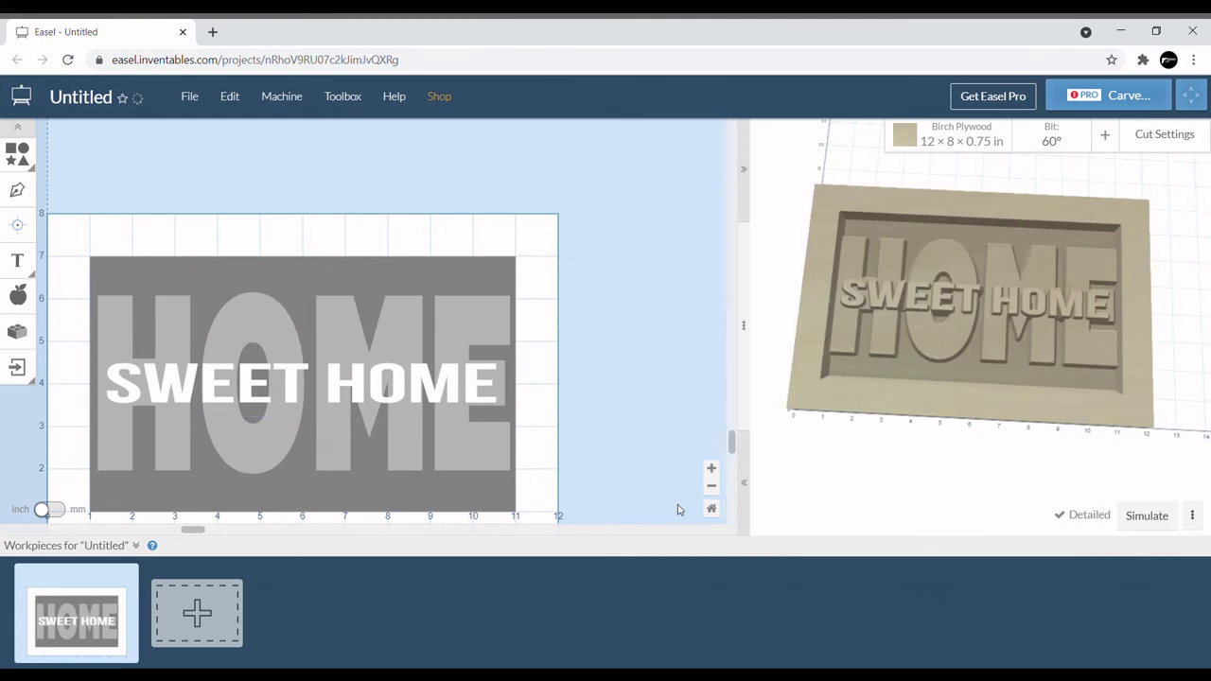
mouse_move(953, 429)
left_mouse_down()
mouse_move(940, 351)
mouse_move(981, 438)
mouse_move(934, 444)
left_mouse_up()
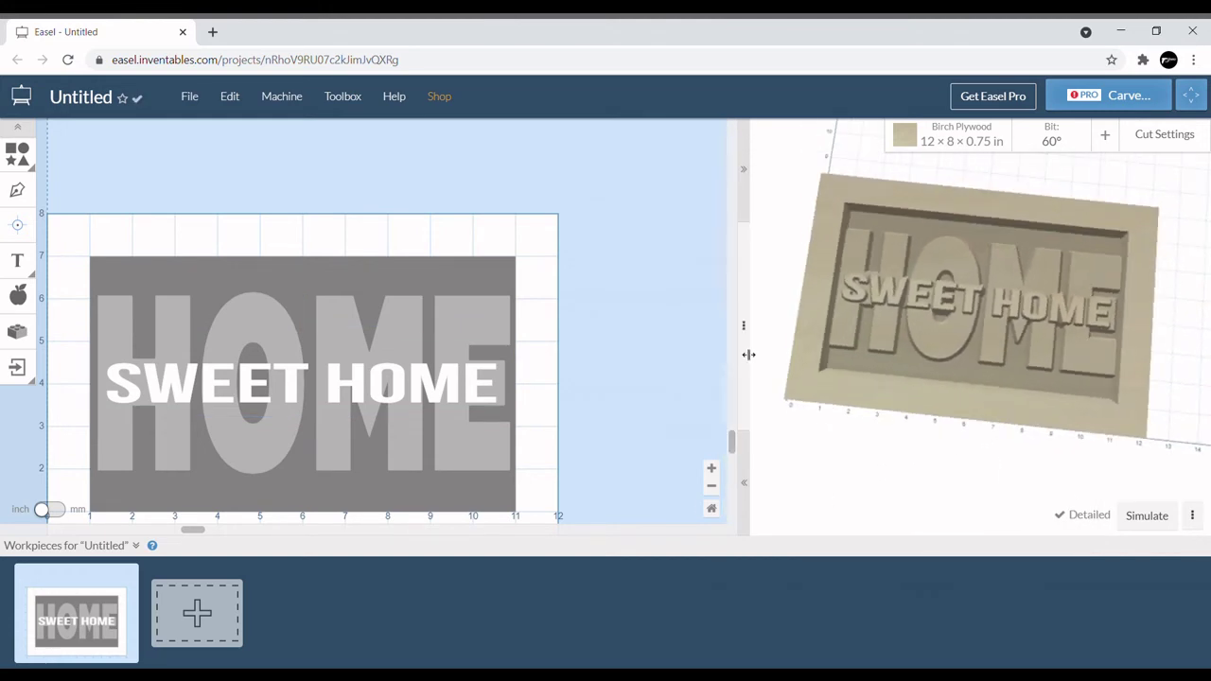
left_click_drag(749, 328, 654, 333)
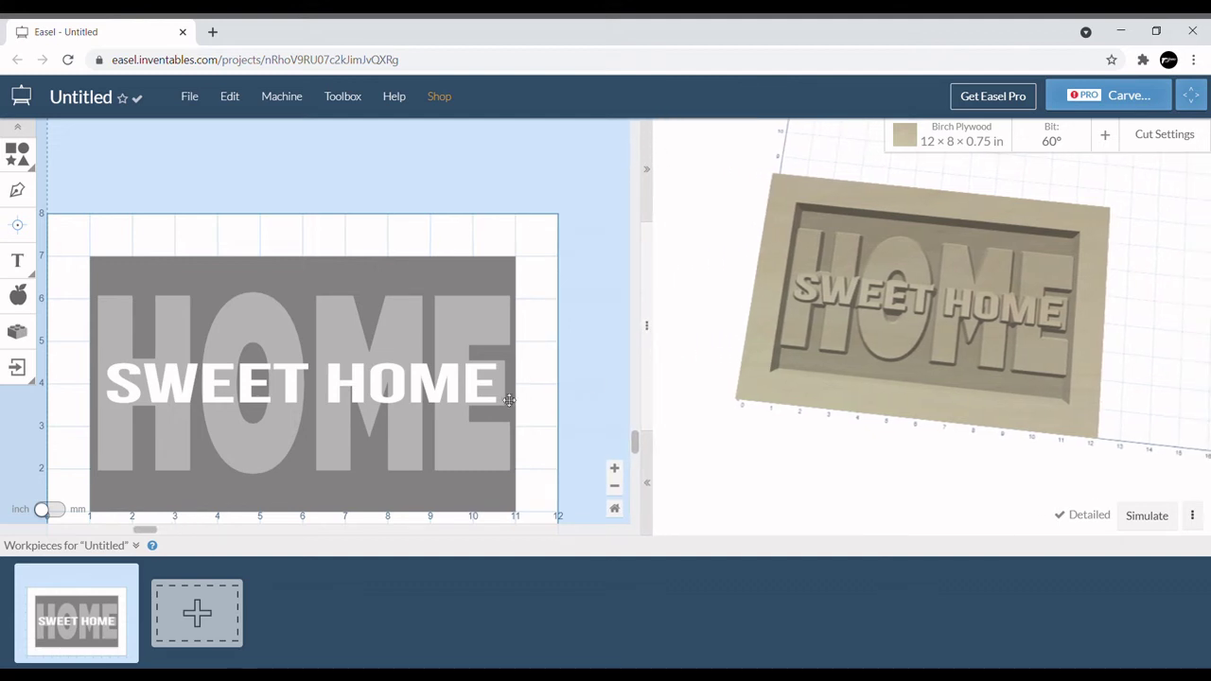
Narrow the HOME design, set X to 1.000 in, centre it, and move it back up
left_click(487, 449)
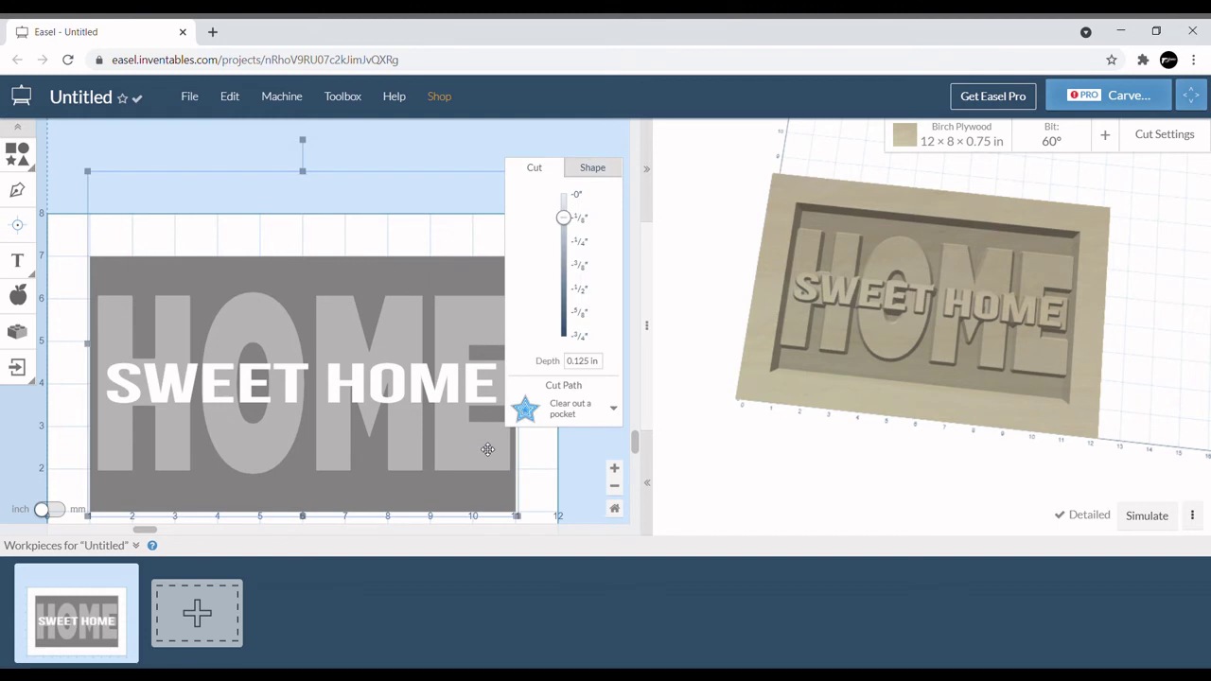
left_click_drag(89, 346, 96, 346)
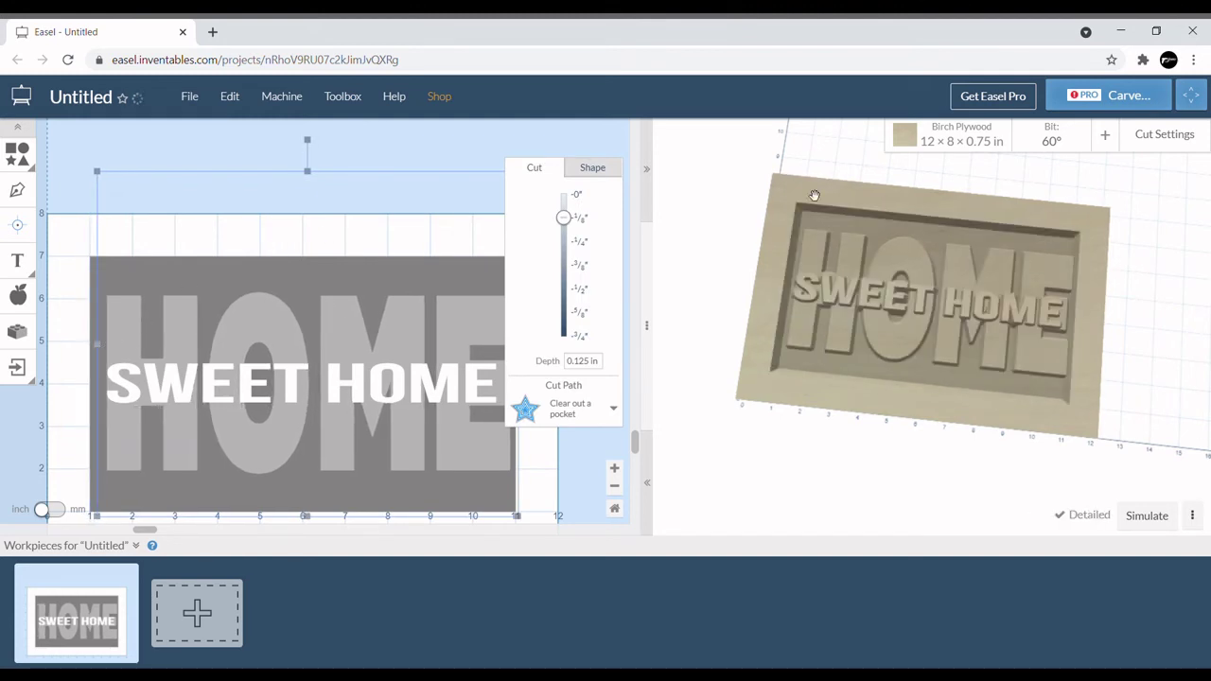
left_click(610, 171)
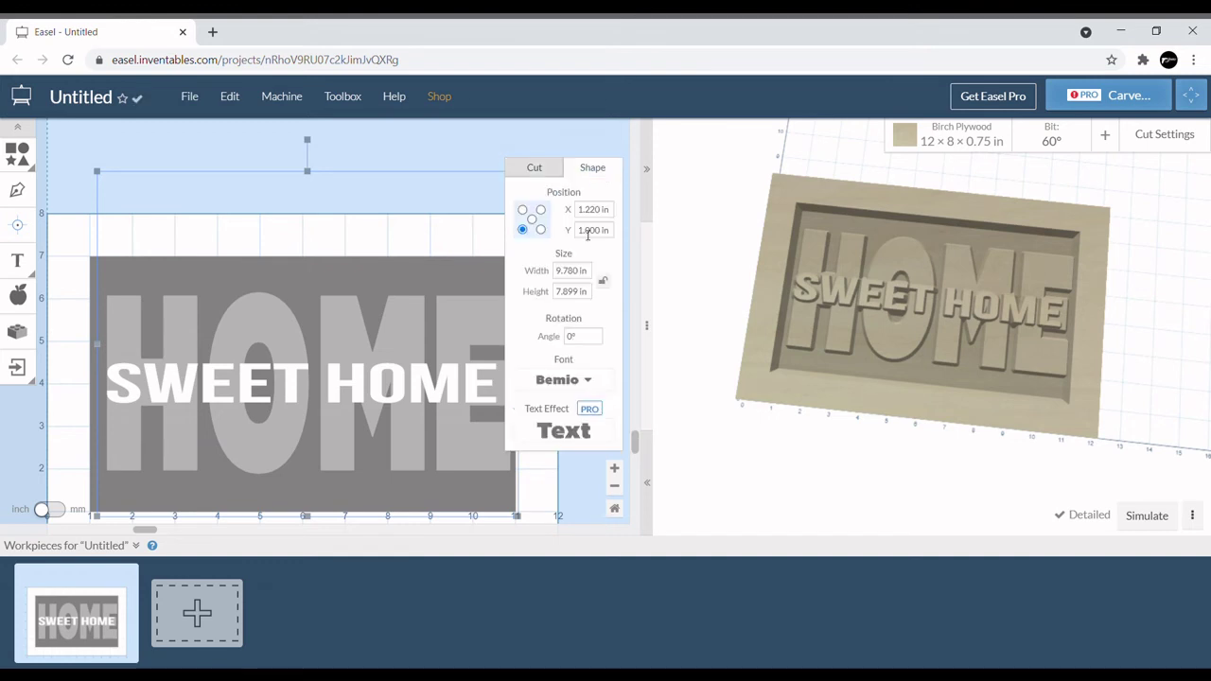
key("Return")
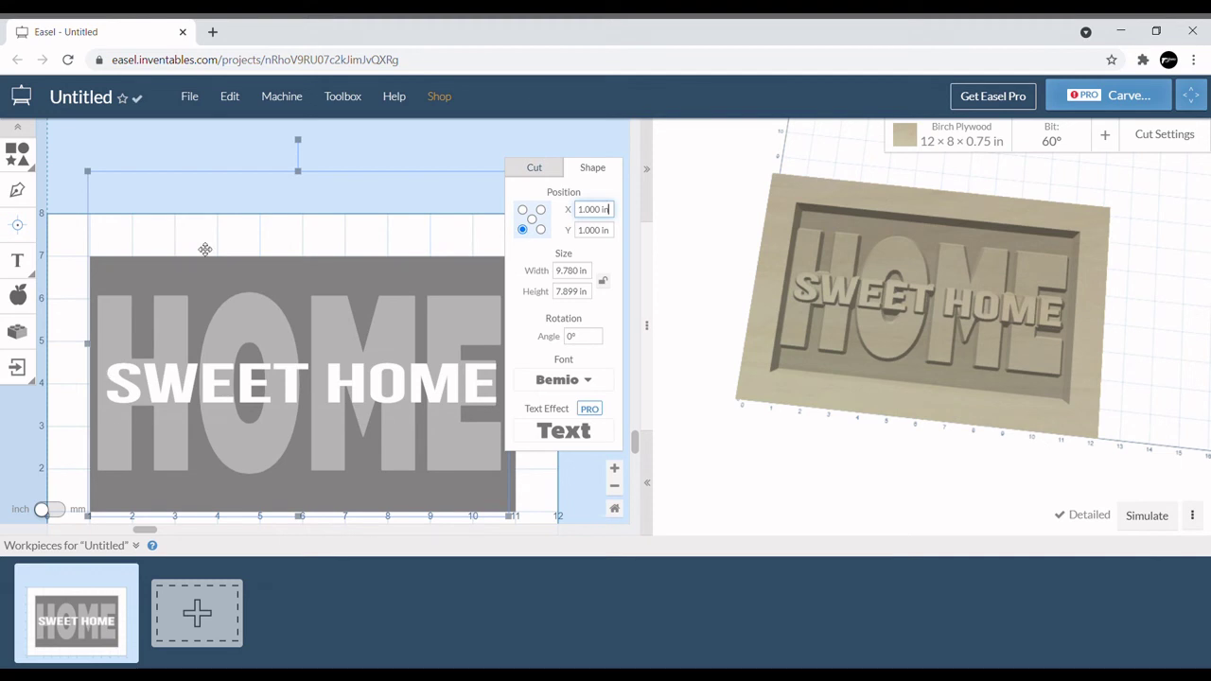
left_click(230, 97)
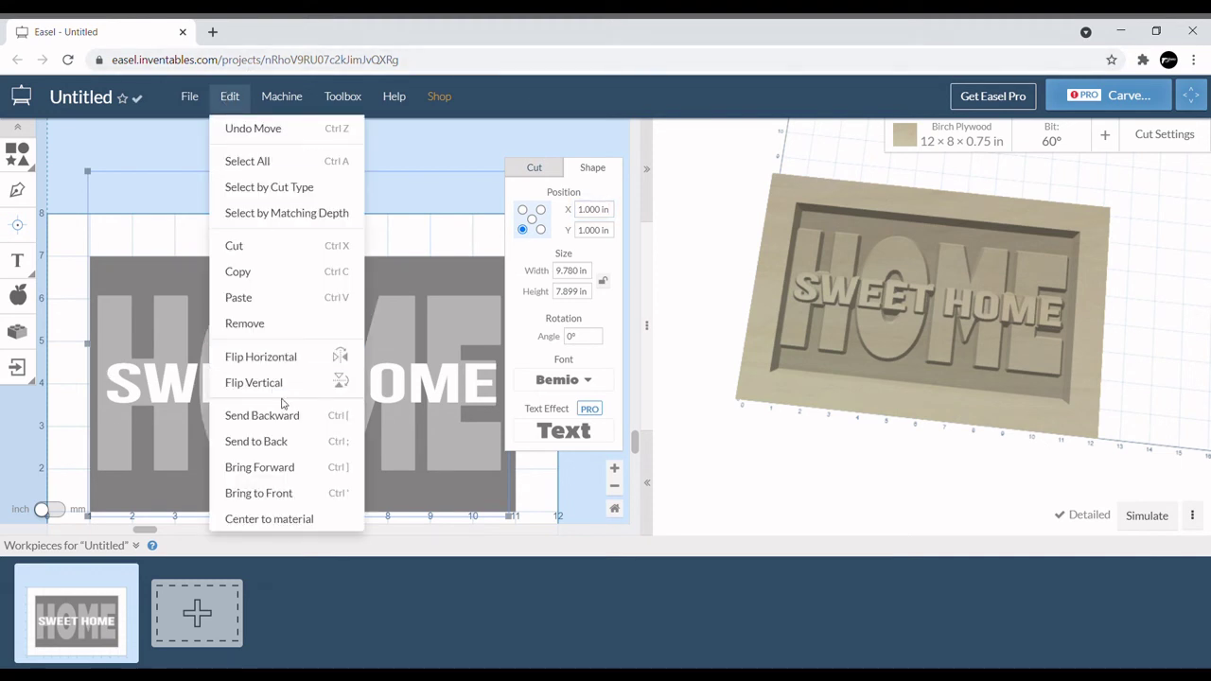
left_click(280, 519)
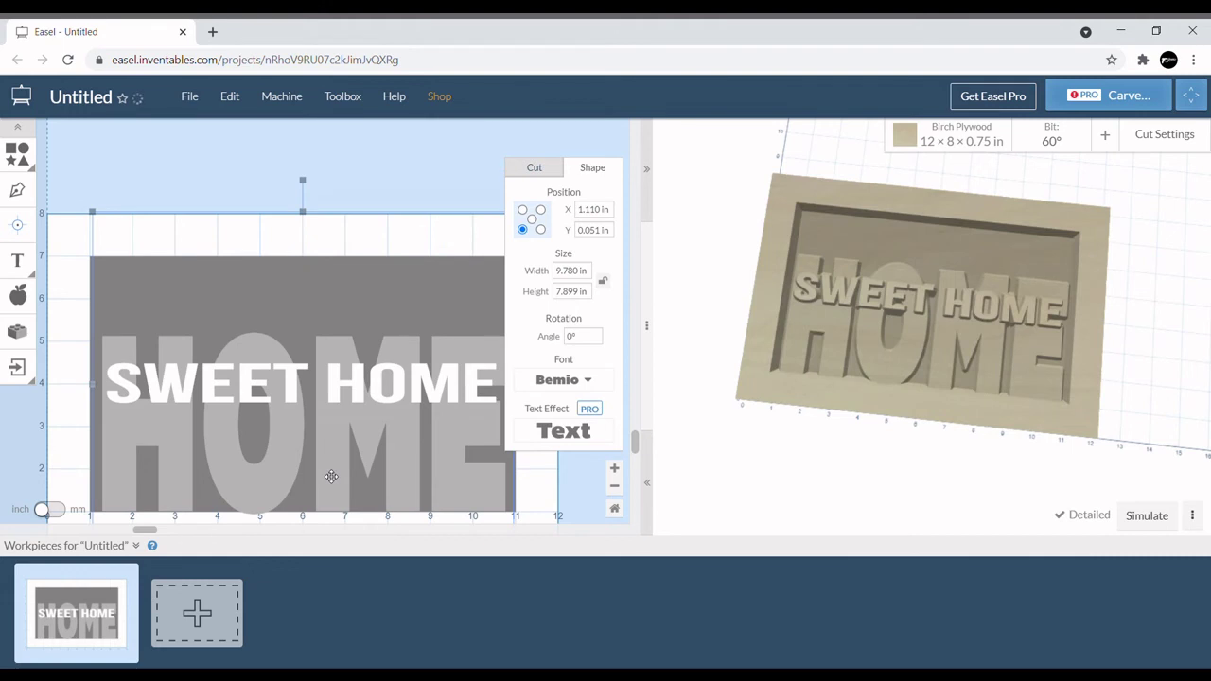
left_click_drag(331, 476, 330, 436)
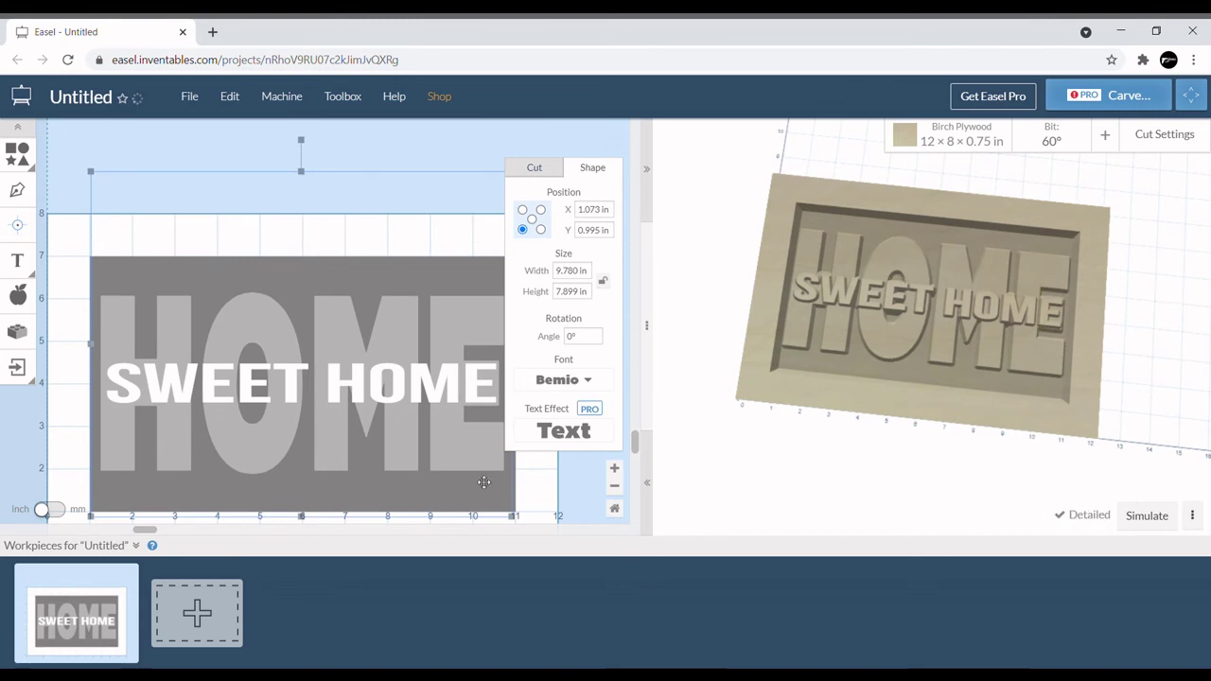
Shift SWEET HOME slightly left and rotate the 3D preview to check it
left_click(602, 494)
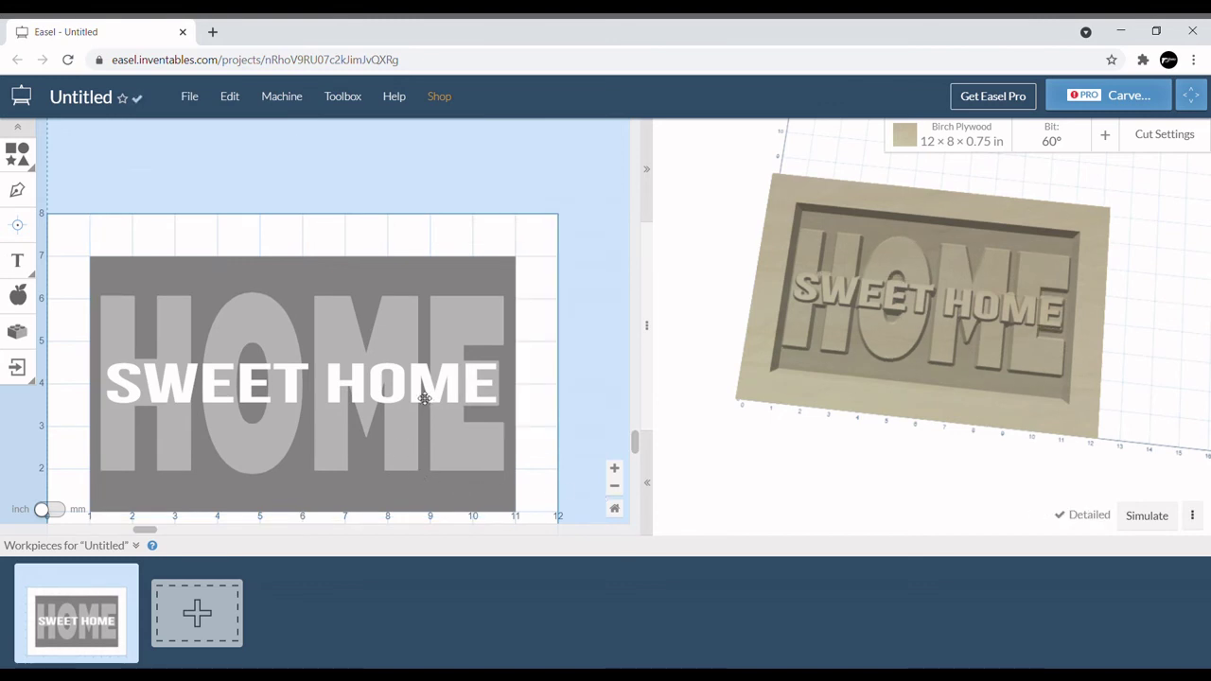
left_click_drag(424, 397, 420, 397)
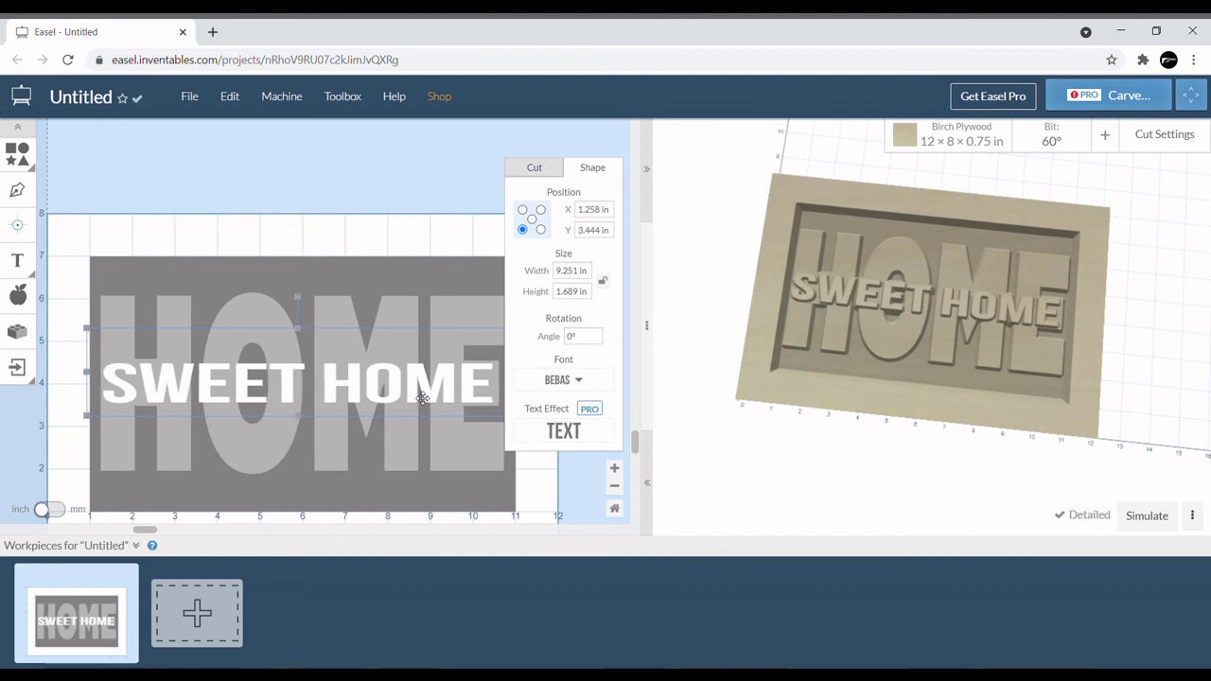
left_click_drag(870, 429, 899, 468)
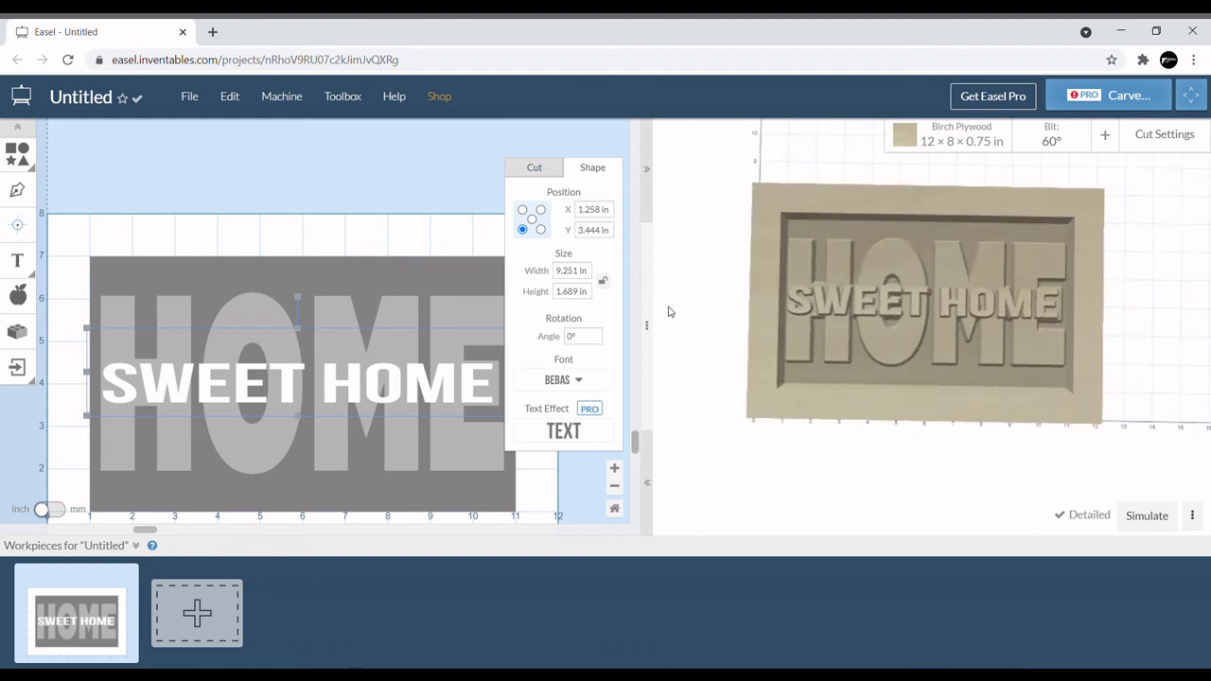
Collapse the design canvas and Workpieces panel, then zoom and tilt the 3D preview
left_click(647, 483)
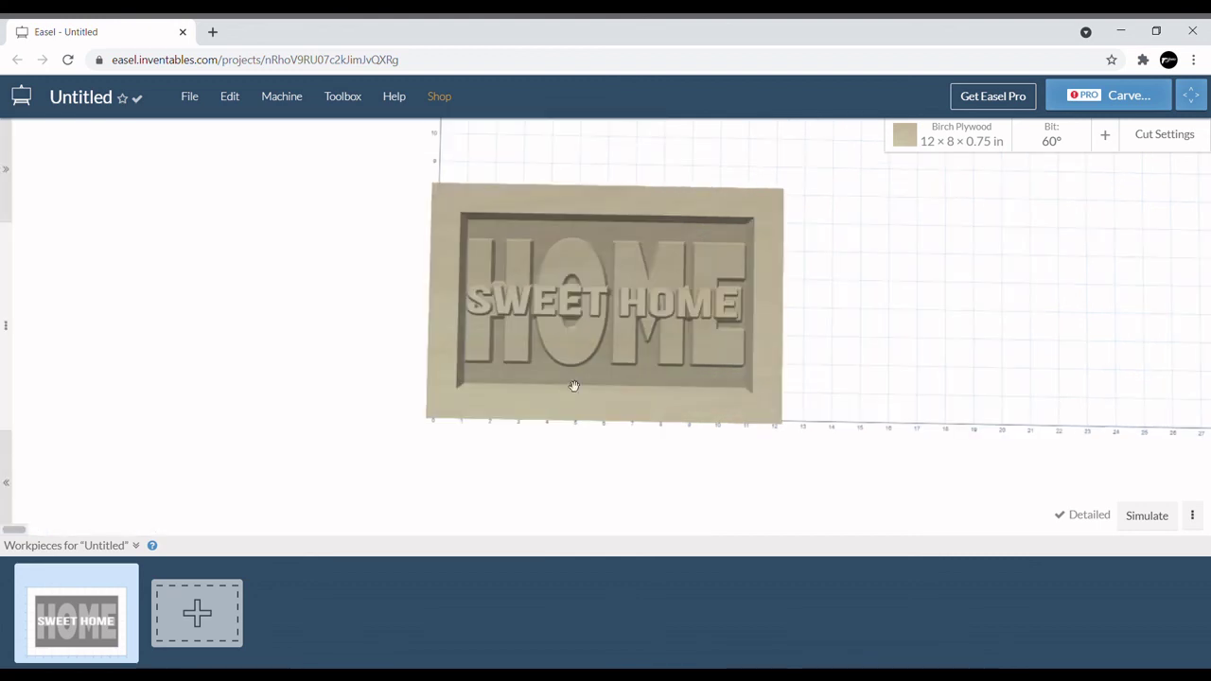
scroll(567, 373, "up", 5)
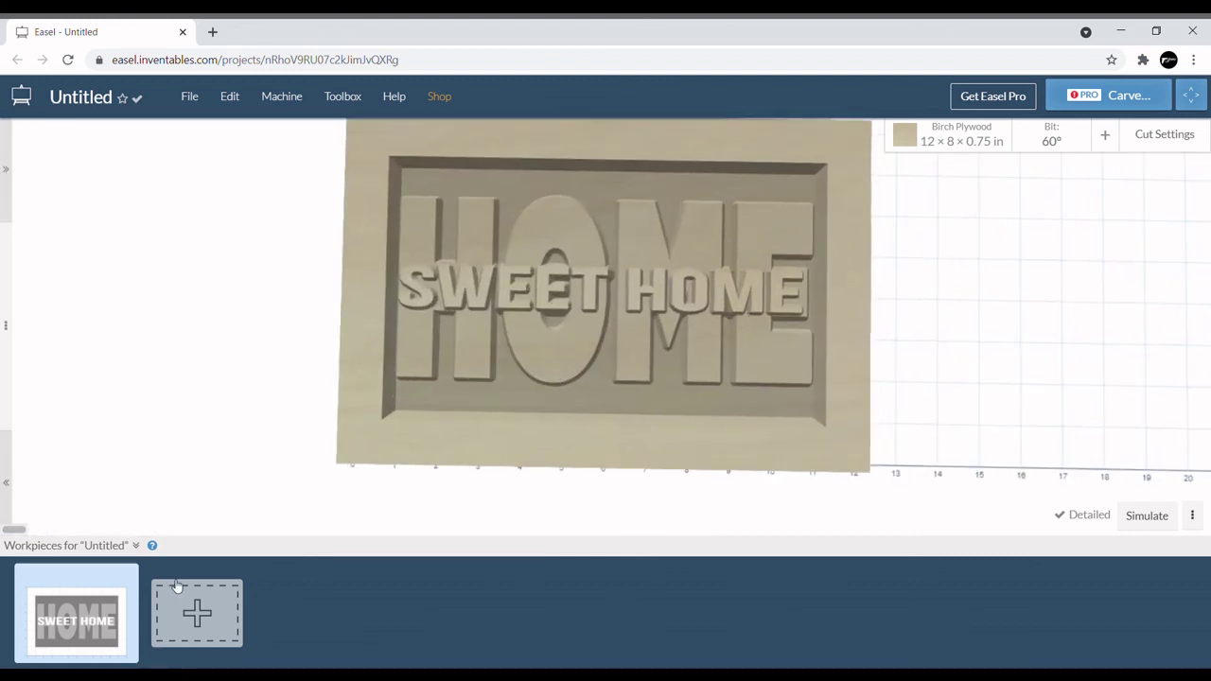
left_click(136, 547)
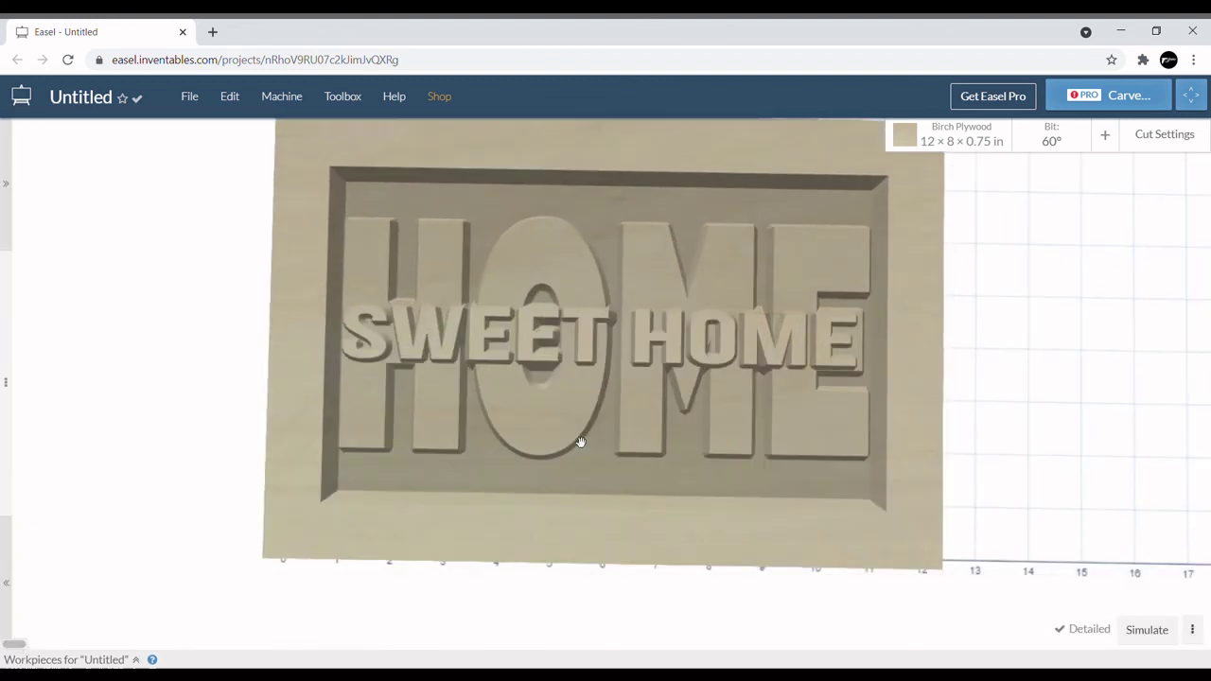
left_click_drag(586, 439, 600, 332)
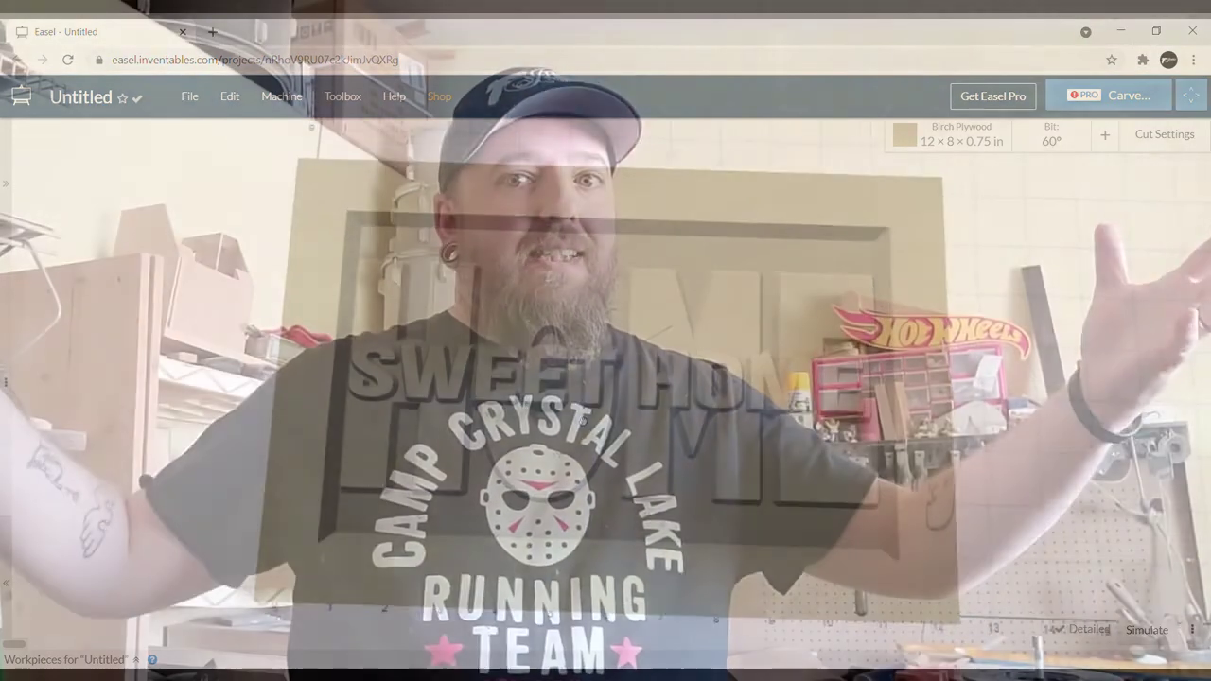